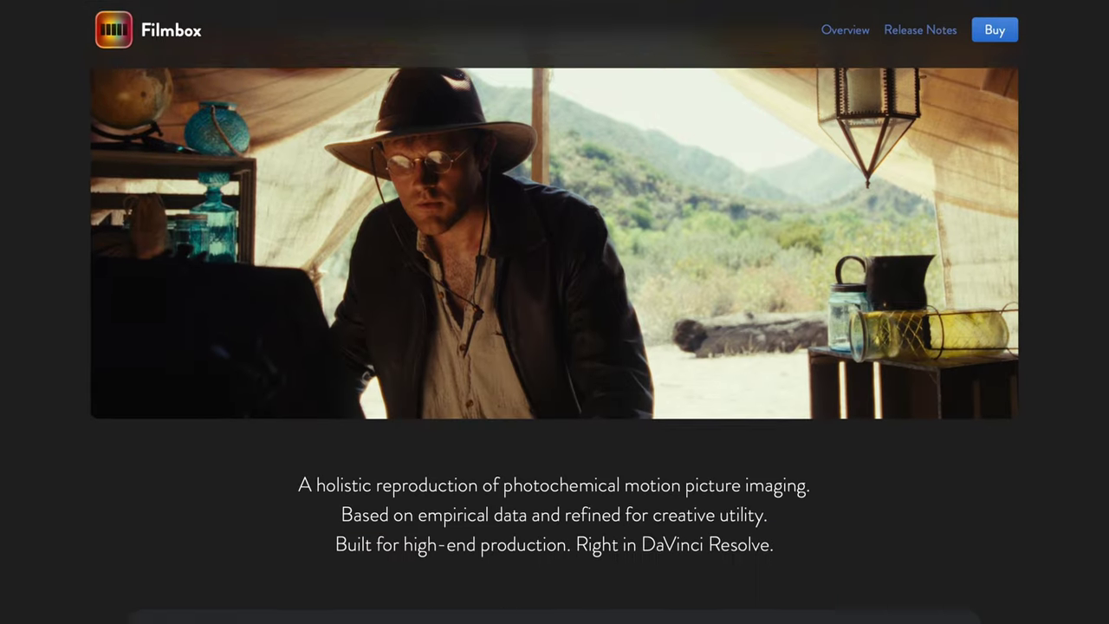
Scroll the Filmbox website past Color & Tone and Detail & Halation to the Filmbox-versus-film comparison stills.
{"action": "scroll", "coordinate": [555, 312], "scroll_direction": "down", "scroll_amount": 5}
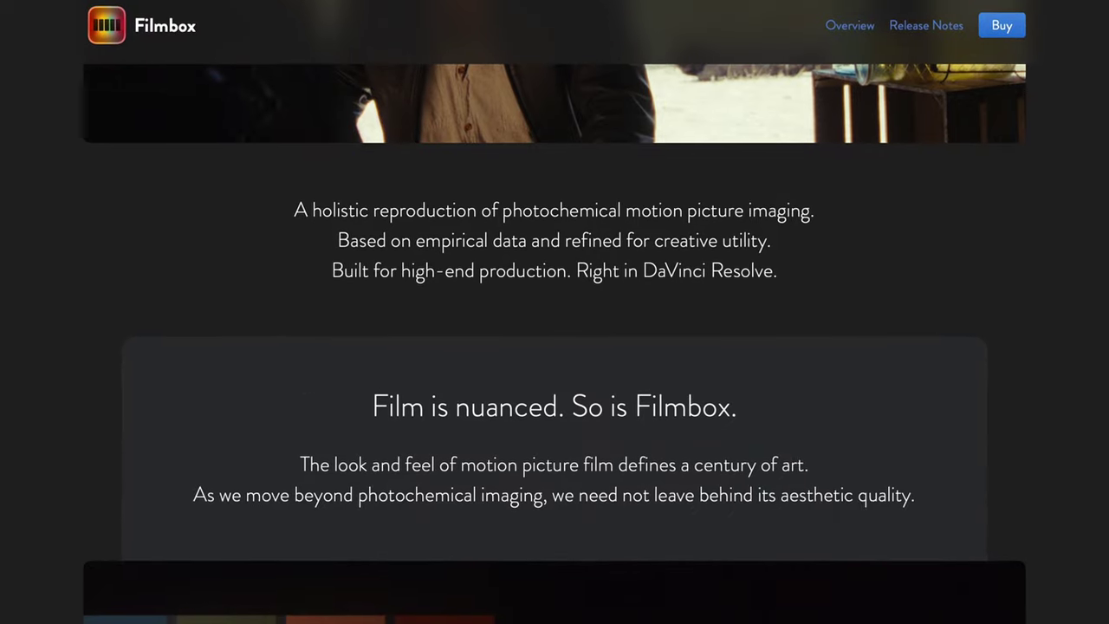
{"action": "scroll", "coordinate": [555, 312], "scroll_direction": "down", "scroll_amount": 2}
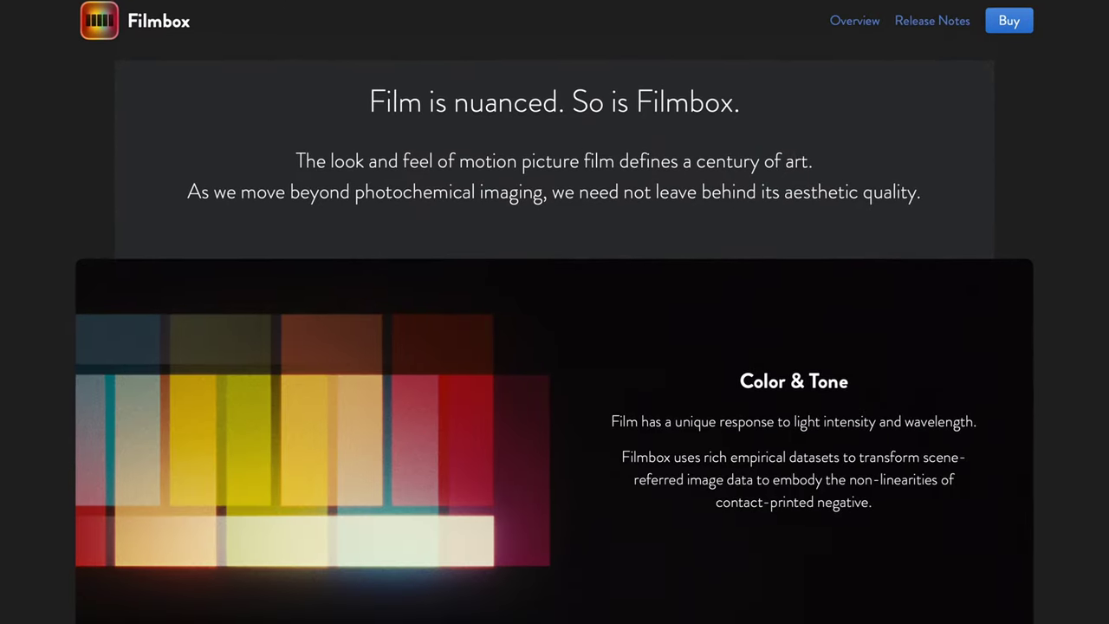
{"action": "scroll", "coordinate": [555, 312], "scroll_direction": "down", "scroll_amount": 6}
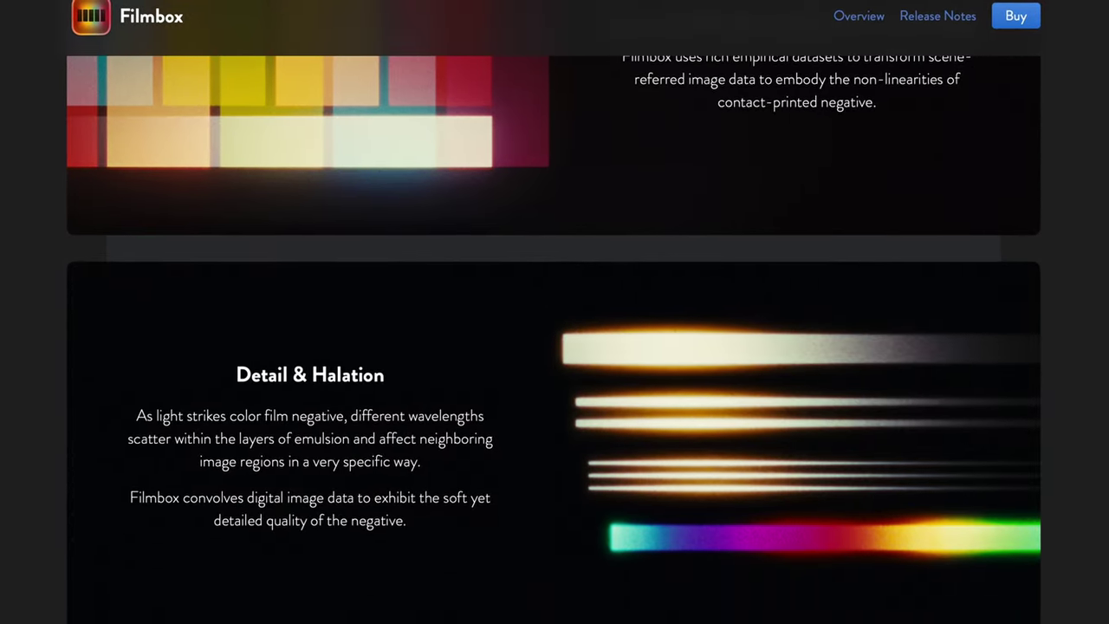
{"action": "scroll", "coordinate": [554, 312], "scroll_direction": "down", "scroll_amount": 8}
{"action": "scroll", "coordinate": [555, 312], "scroll_direction": "up", "scroll_amount": 1}
{"action": "scroll", "coordinate": [555, 312], "scroll_direction": "down", "scroll_amount": 6}
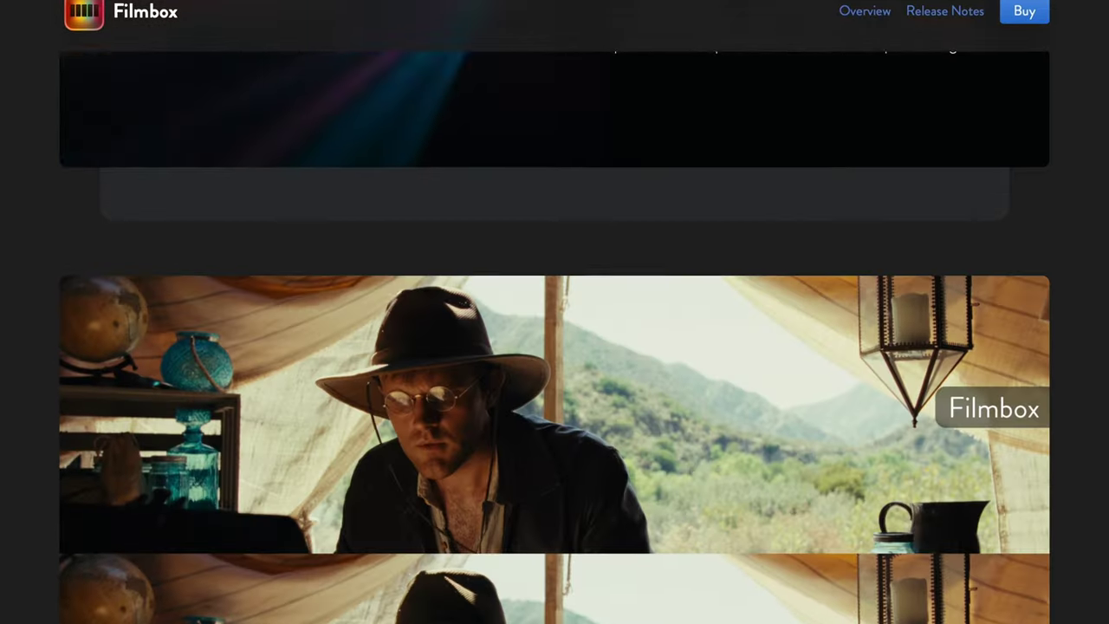
{"action": "scroll", "coordinate": [555, 312], "scroll_direction": "up", "scroll_amount": 1}
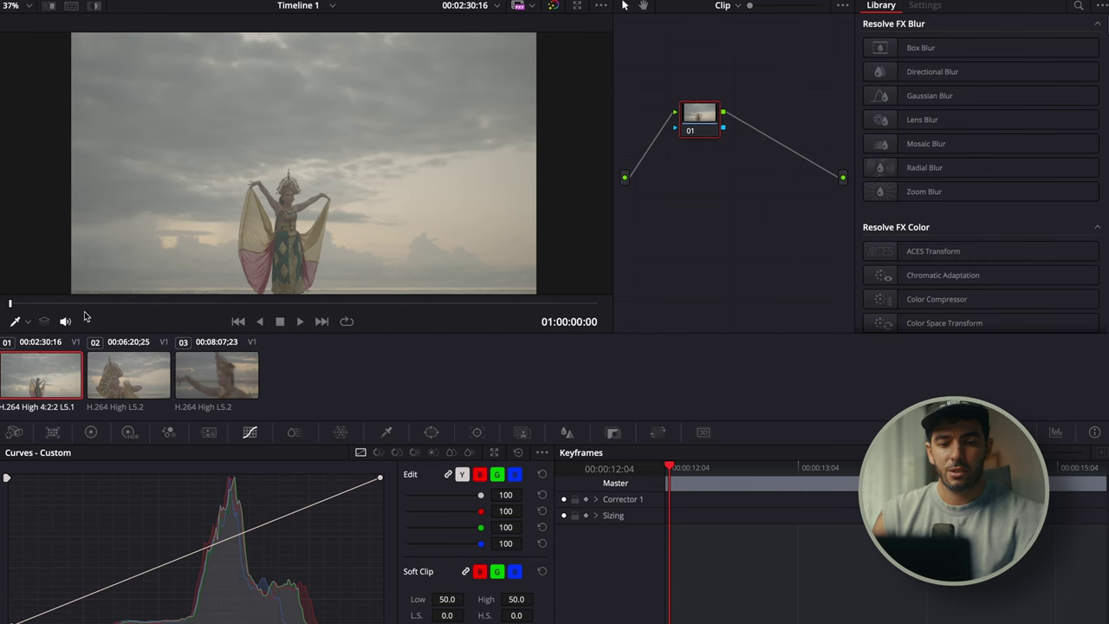
{"action": "left_click_drag", "start_coordinate": [78, 305], "coordinate": [10, 304]}
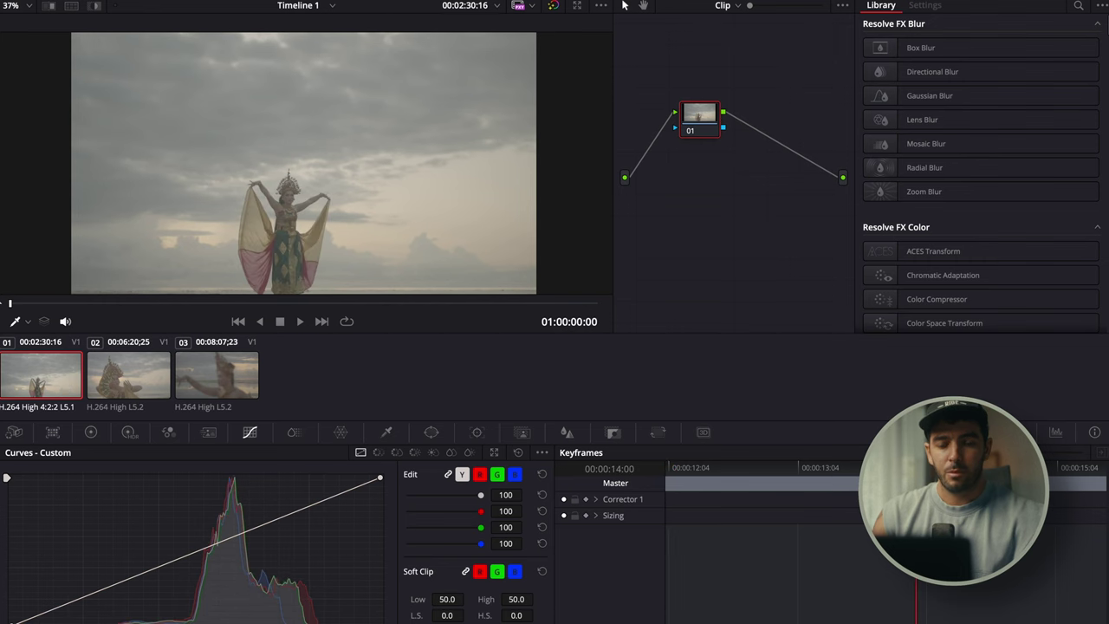
{"action": "left_click", "coordinate": [111, 386]}
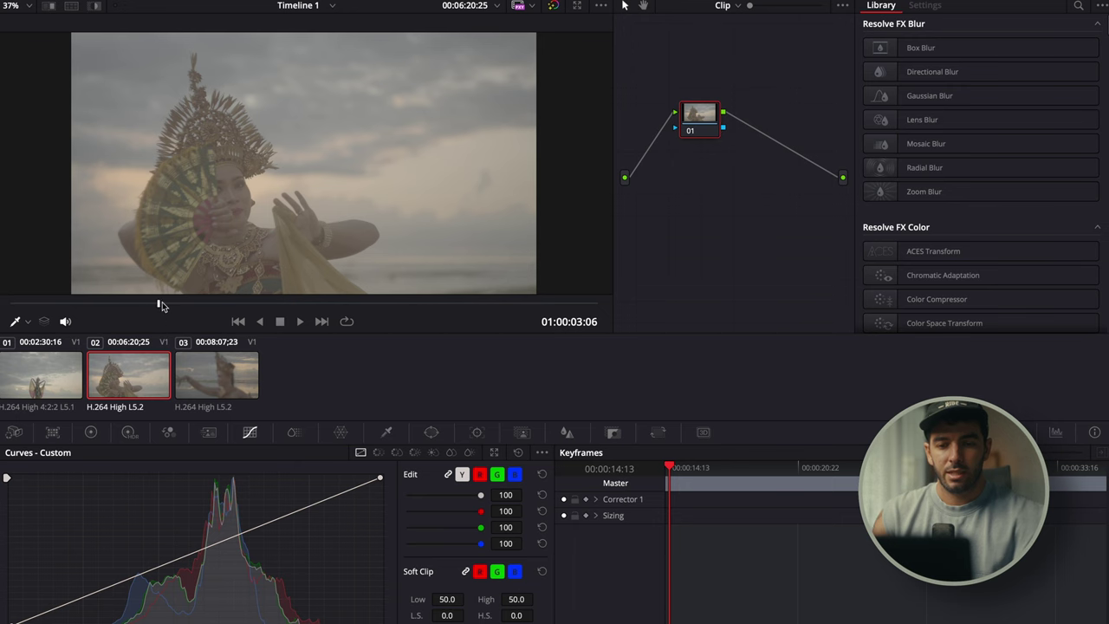
{"action": "mouse_move", "coordinate": [162, 301]}
{"action": "left_mouse_down"}
{"action": "mouse_move", "coordinate": [257, 302]}
{"action": "mouse_move", "coordinate": [54, 309]}
{"action": "mouse_move", "coordinate": [66, 310]}
{"action": "left_mouse_up"}
{"action": "left_click", "coordinate": [234, 384]}
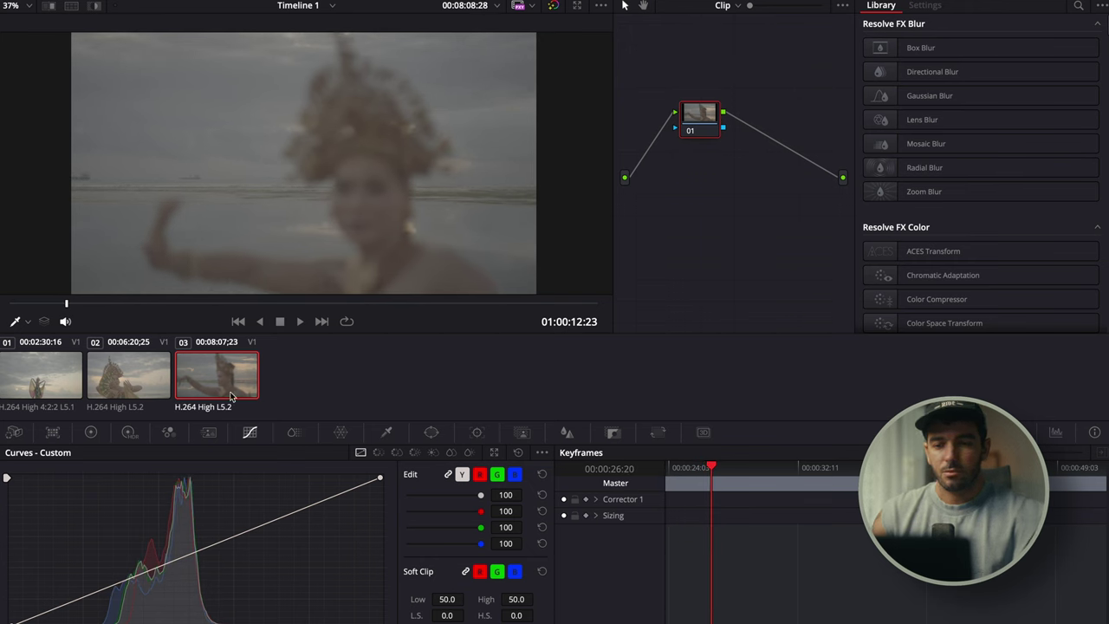
{"action": "left_click", "coordinate": [74, 397]}
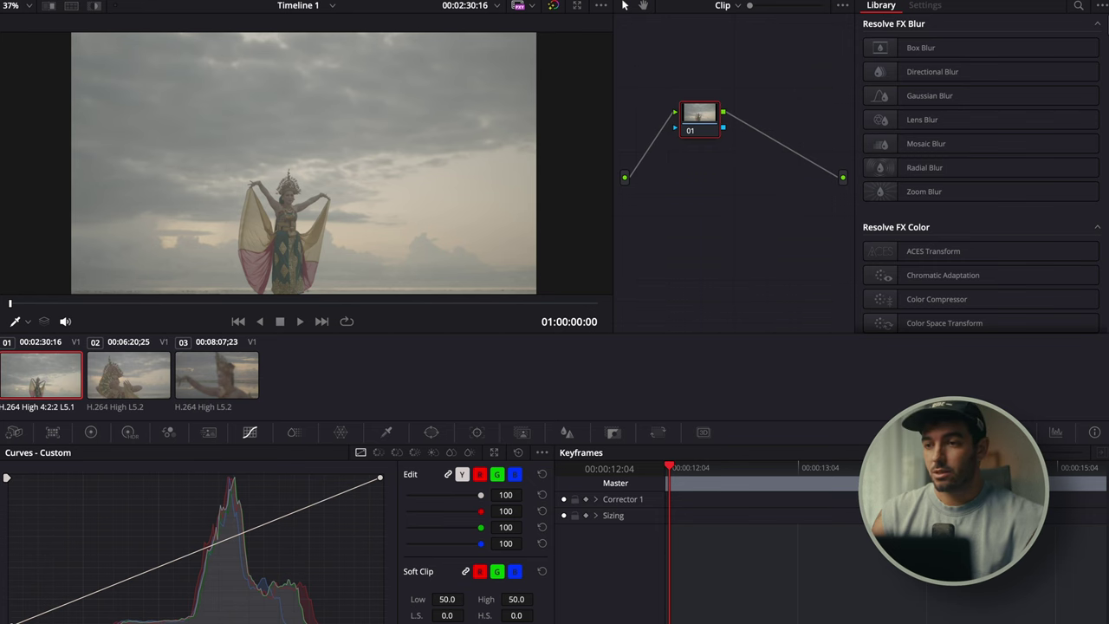
Search the Effects Library for 'filmb' and drop Filmbox onto clip 01's node.
{"action": "left_click", "coordinate": [1079, 5]}
{"action": "type", "text": "filmb"}
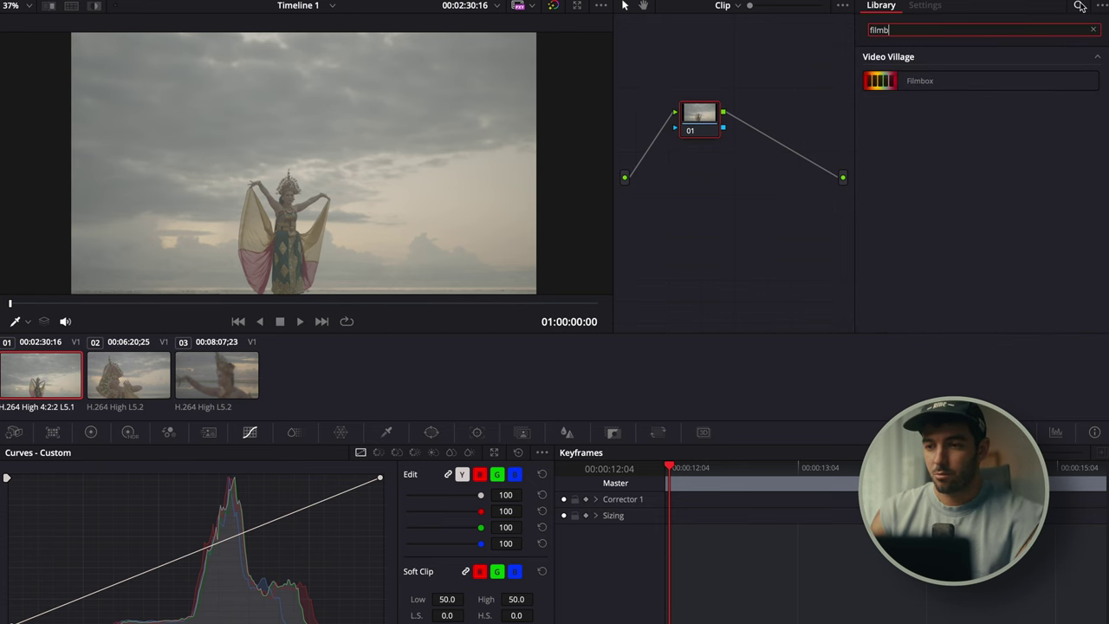
{"action": "left_click_drag", "start_coordinate": [991, 81], "coordinate": [703, 116]}
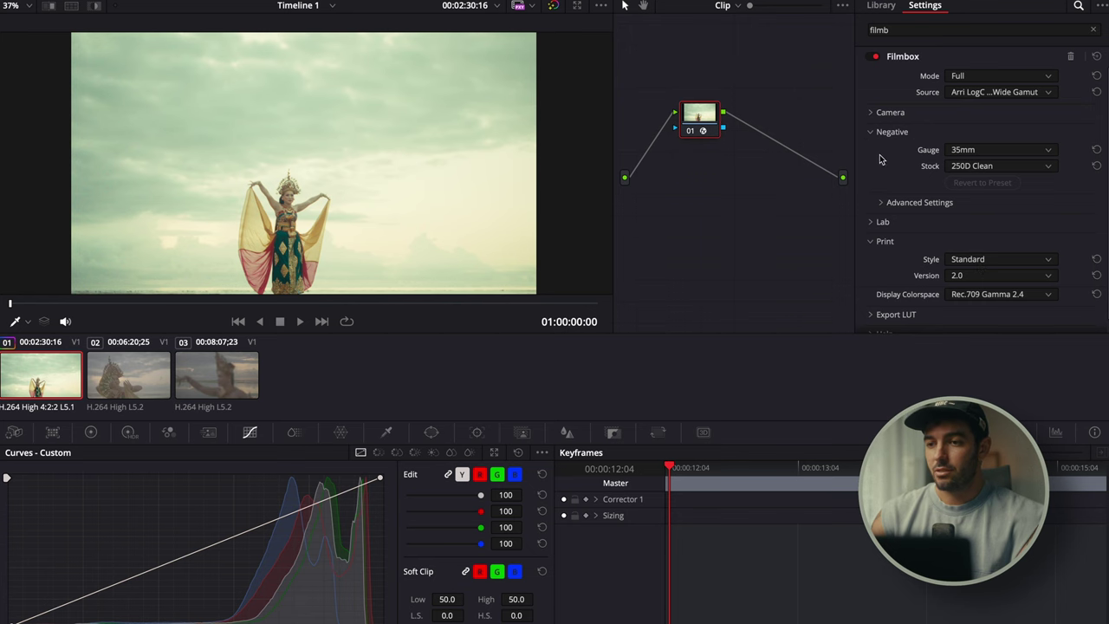
{"action": "scroll", "coordinate": [881, 159], "scroll_direction": "down", "scroll_amount": 1}
{"action": "scroll", "coordinate": [907, 139], "scroll_direction": "up", "scroll_amount": 1}
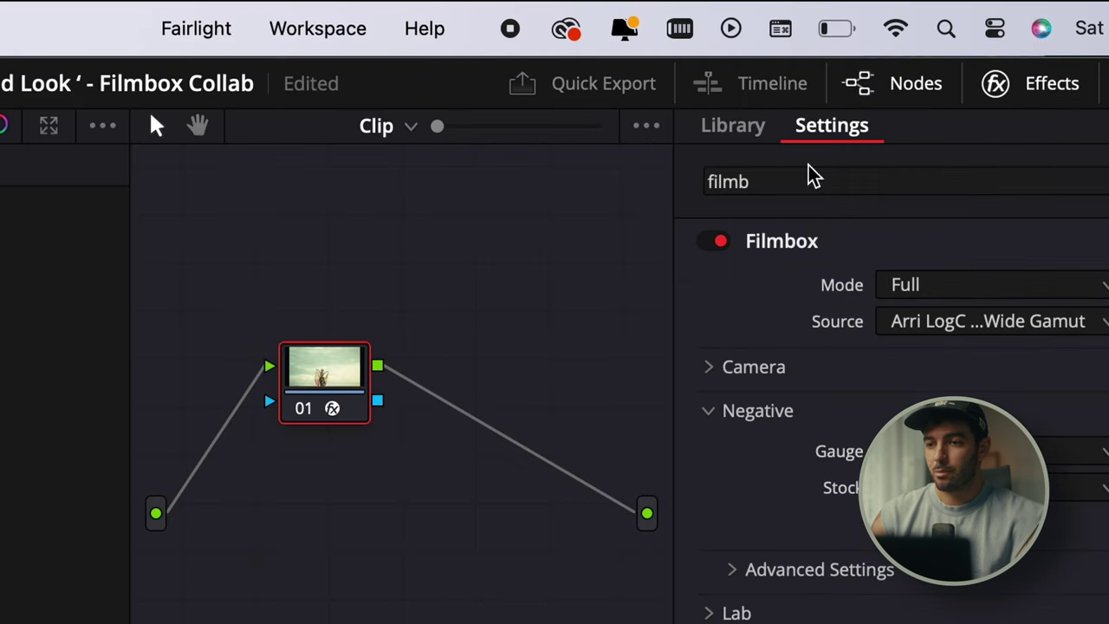
Expand Filmbox's Camera, Lab and Advanced Settings groups.
{"action": "left_click", "coordinate": [710, 372]}
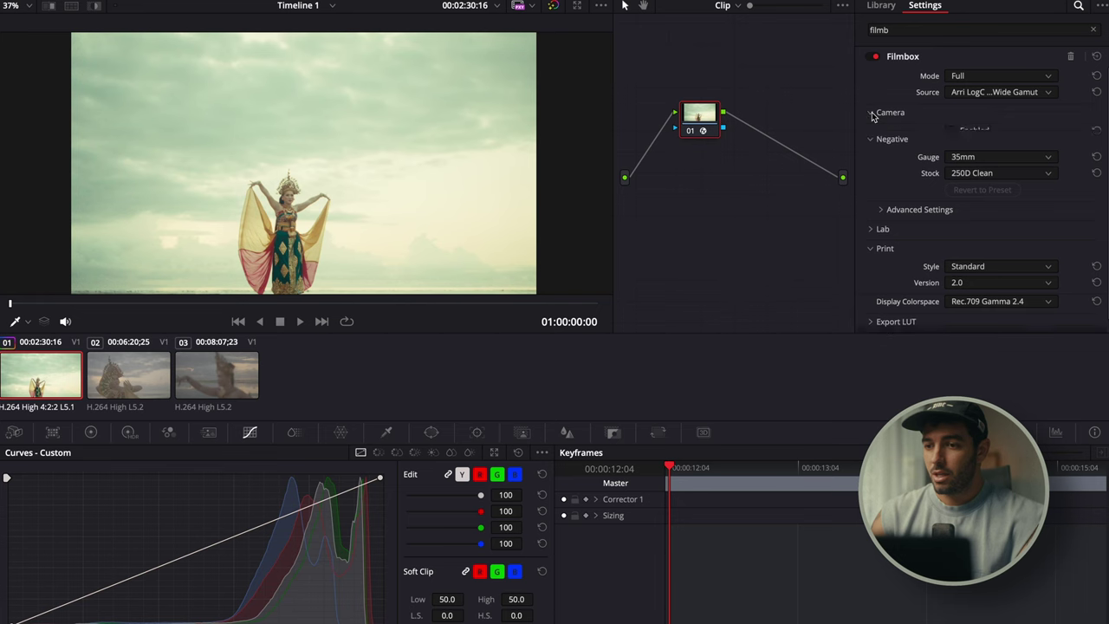
{"action": "scroll", "coordinate": [881, 169], "scroll_direction": "down", "scroll_amount": 1}
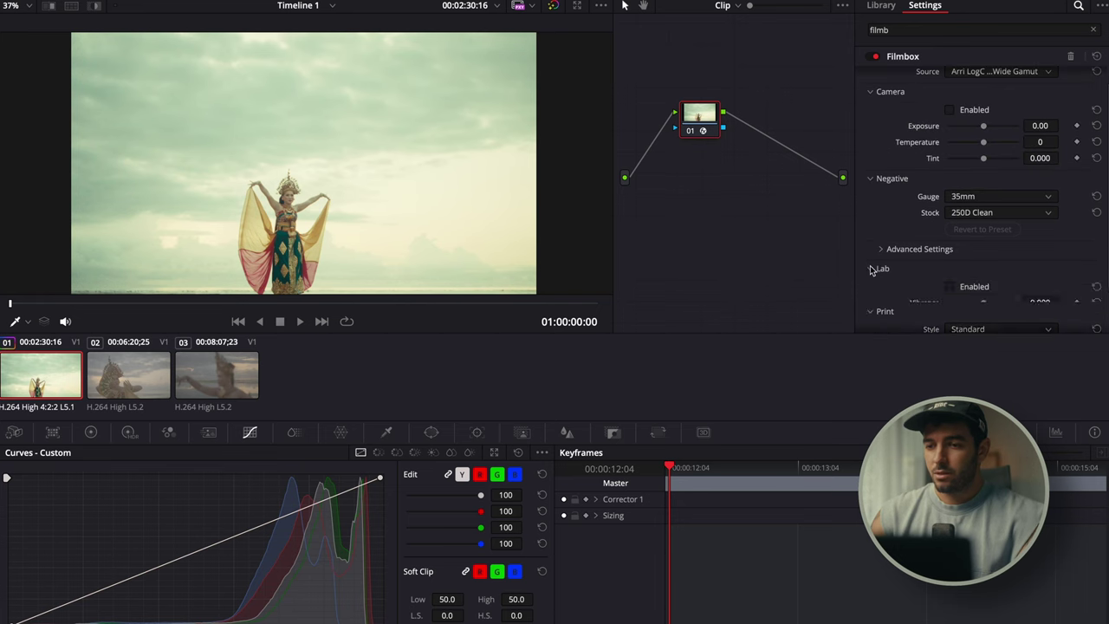
{"action": "left_click", "coordinate": [871, 270]}
{"action": "scroll", "coordinate": [875, 217], "scroll_direction": "down", "scroll_amount": 5}
{"action": "left_click", "coordinate": [881, 105]}
{"action": "scroll", "coordinate": [869, 248], "scroll_direction": "down", "scroll_amount": 1}
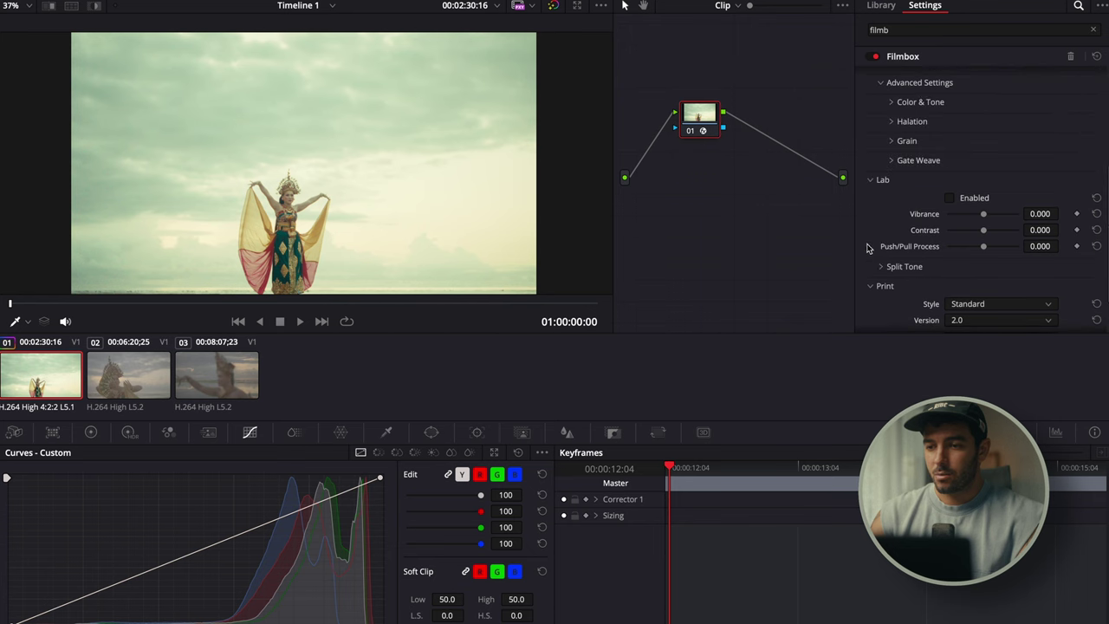
{"action": "scroll", "coordinate": [872, 273], "scroll_direction": "down", "scroll_amount": 1}
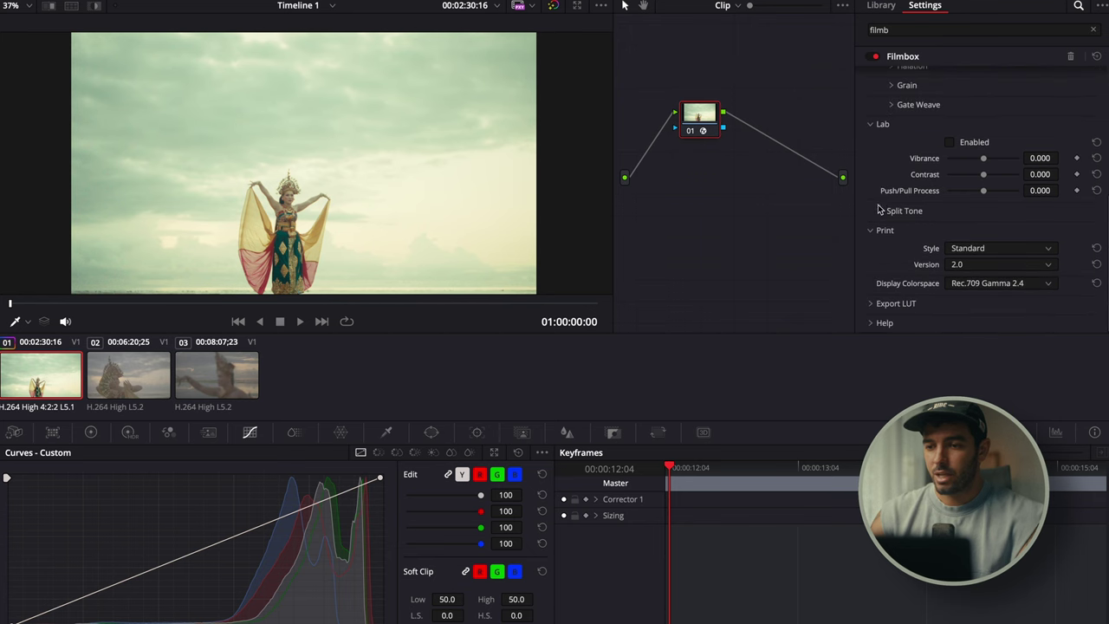
{"action": "scroll", "coordinate": [878, 210], "scroll_direction": "up", "scroll_amount": 5}
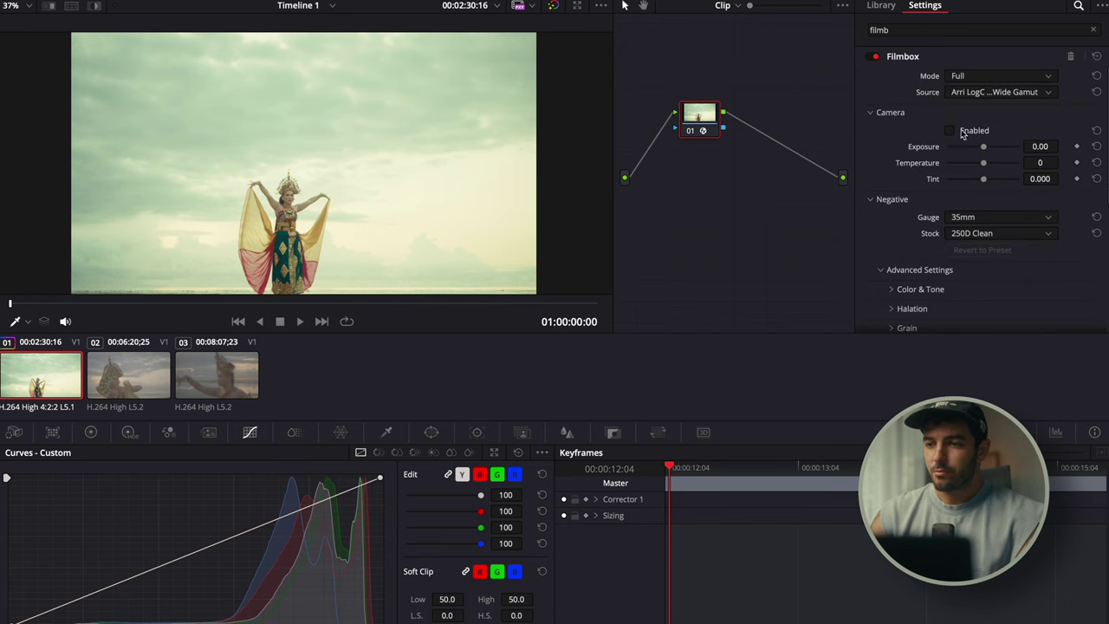
{"action": "left_click", "coordinate": [979, 76]}
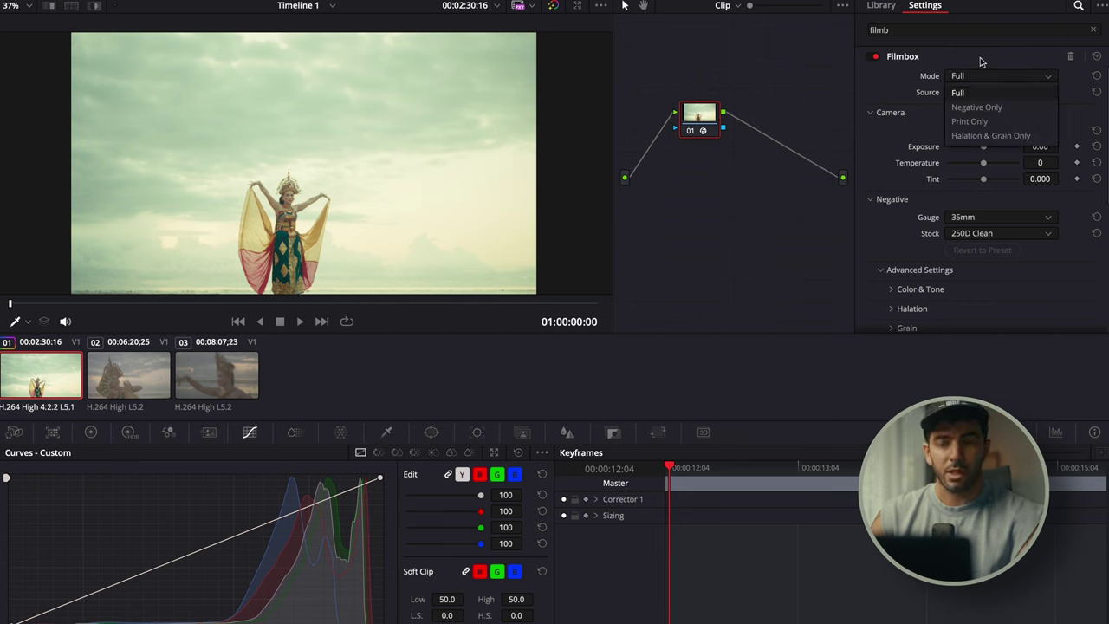
Try Filmbox in Negative Only and Print Only modes, then return it to Full mode.
{"action": "left_click", "coordinate": [979, 76]}
{"action": "left_click", "coordinate": [979, 76]}
{"action": "left_click", "coordinate": [975, 109]}
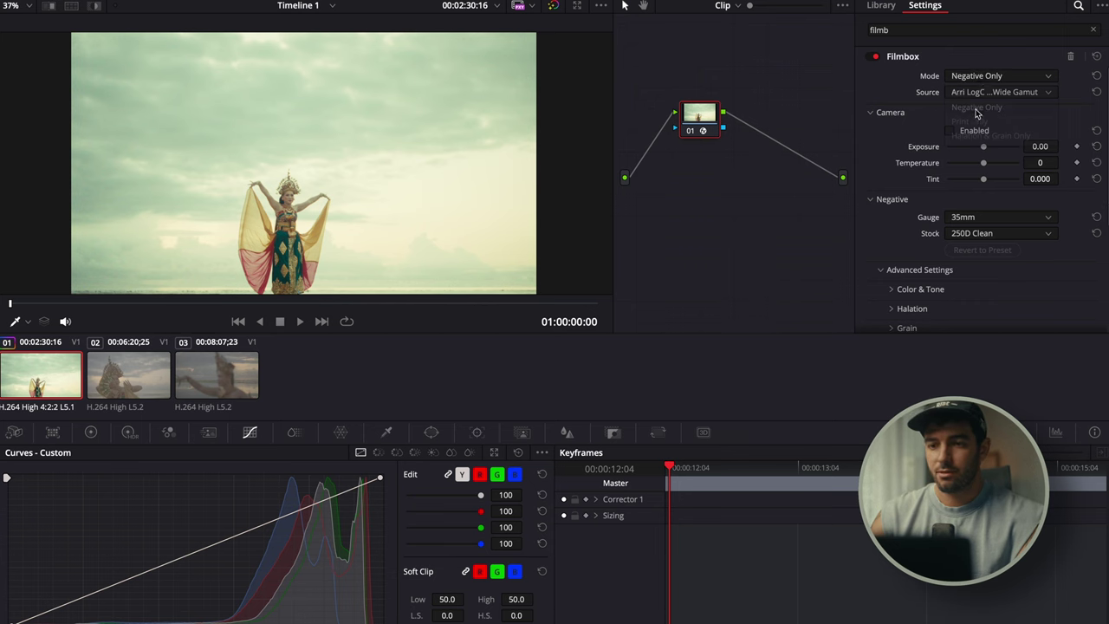
{"action": "left_click", "coordinate": [982, 76]}
{"action": "left_click", "coordinate": [982, 121]}
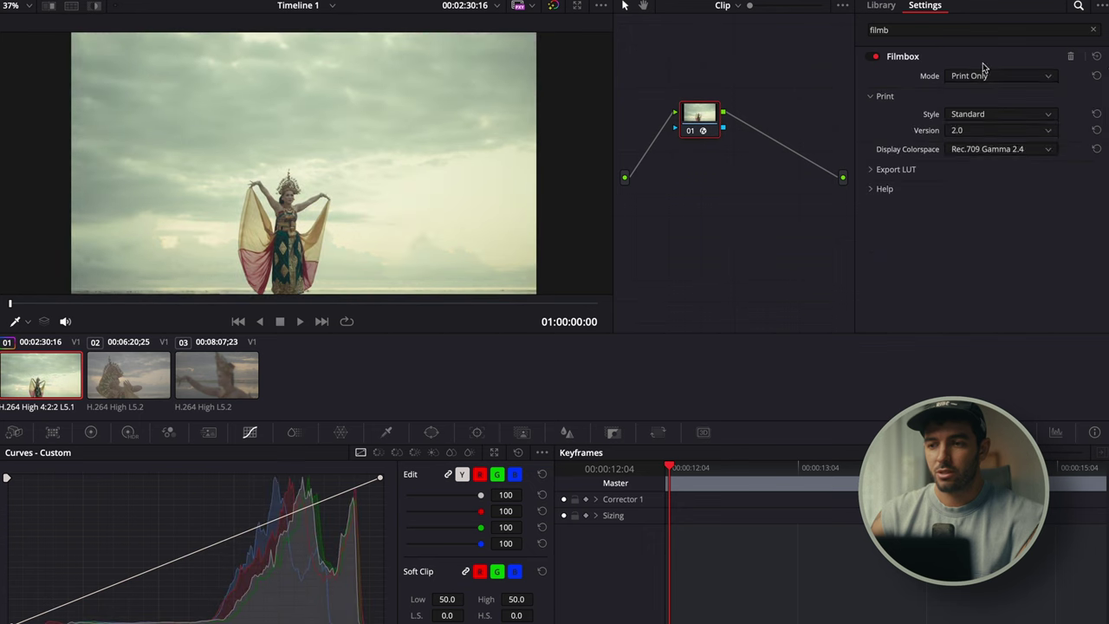
{"action": "left_click", "coordinate": [979, 77]}
{"action": "left_click", "coordinate": [977, 98]}
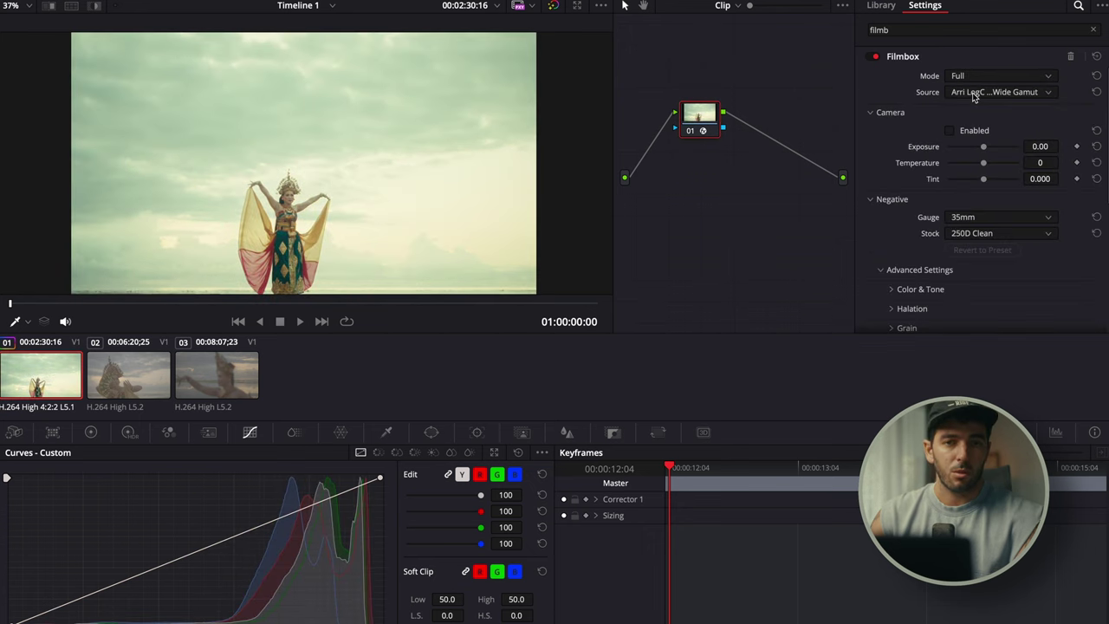
Set the Filmbox source to Sony S-Log3 | S-Gamut3.Cine.
{"action": "left_click", "coordinate": [975, 93]}
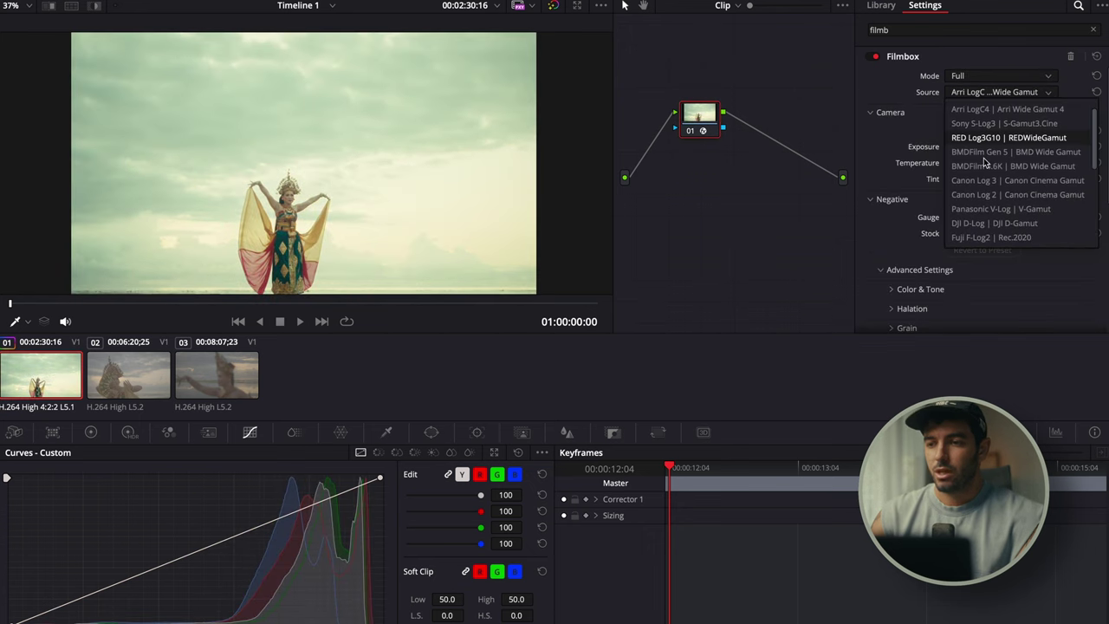
{"action": "scroll", "coordinate": [984, 161], "scroll_direction": "down", "scroll_amount": 5}
{"action": "scroll", "coordinate": [985, 161], "scroll_direction": "up", "scroll_amount": 5}
{"action": "scroll", "coordinate": [984, 161], "scroll_direction": "down", "scroll_amount": 5}
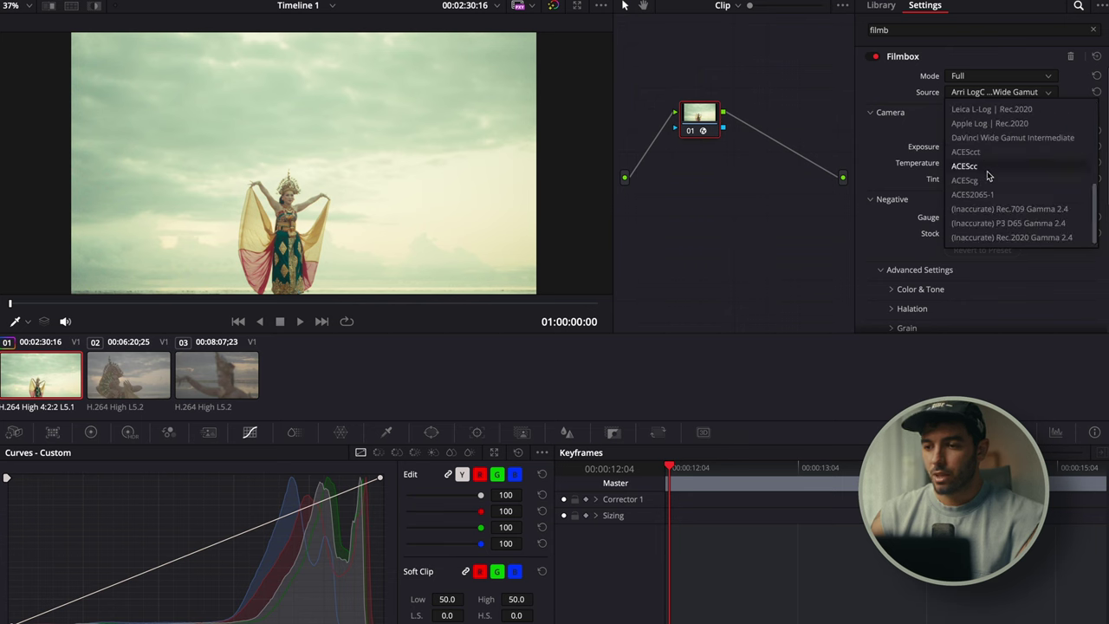
{"action": "scroll", "coordinate": [990, 177], "scroll_direction": "up", "scroll_amount": 2}
{"action": "scroll", "coordinate": [989, 177], "scroll_direction": "up", "scroll_amount": 3}
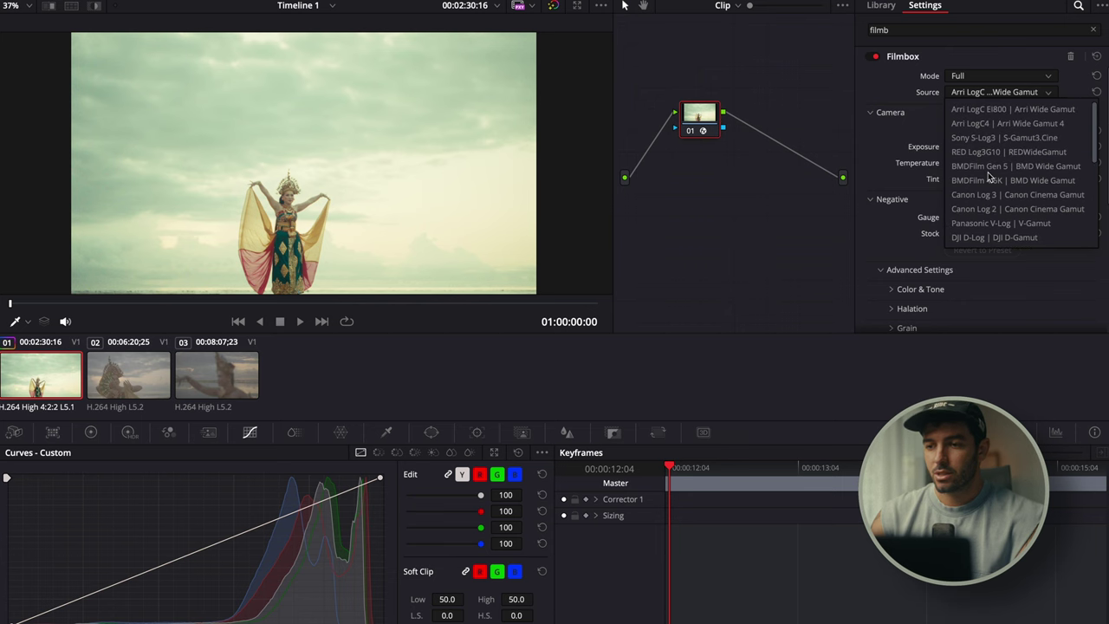
{"action": "left_click", "coordinate": [1005, 139]}
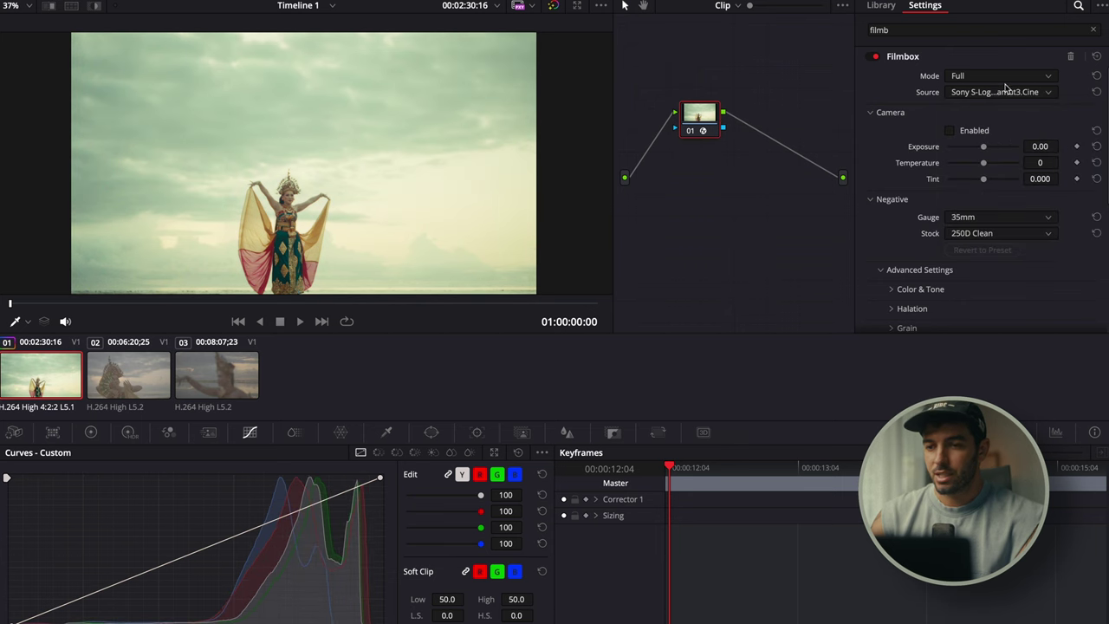
{"action": "left_click", "coordinate": [874, 57]}
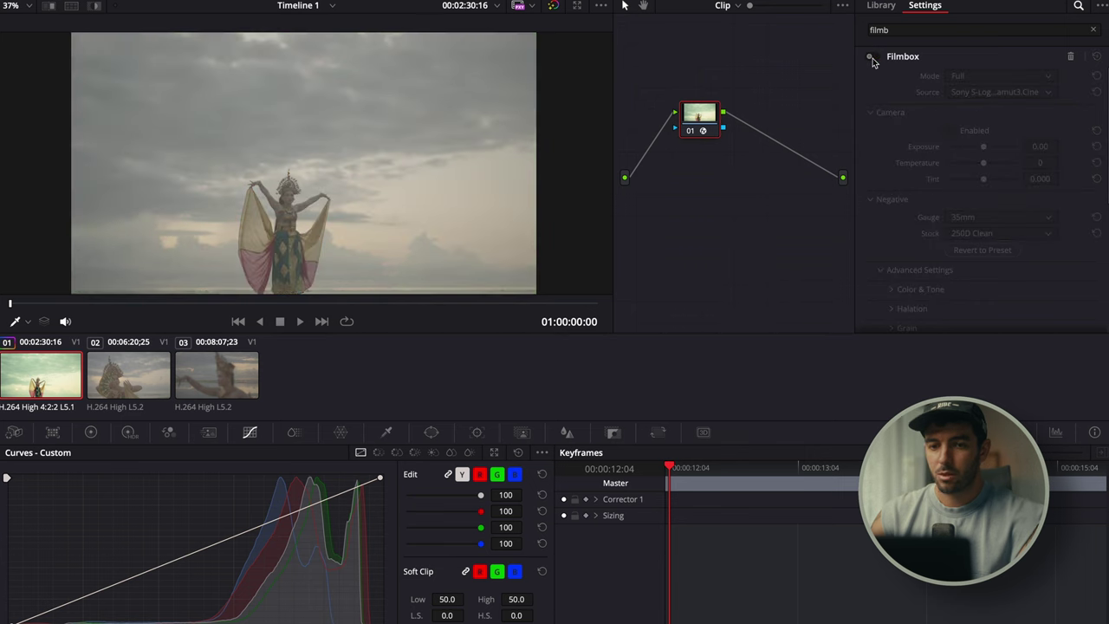
{"action": "left_click", "coordinate": [875, 57]}
{"action": "scroll", "coordinate": [886, 138], "scroll_direction": "down", "scroll_amount": 6}
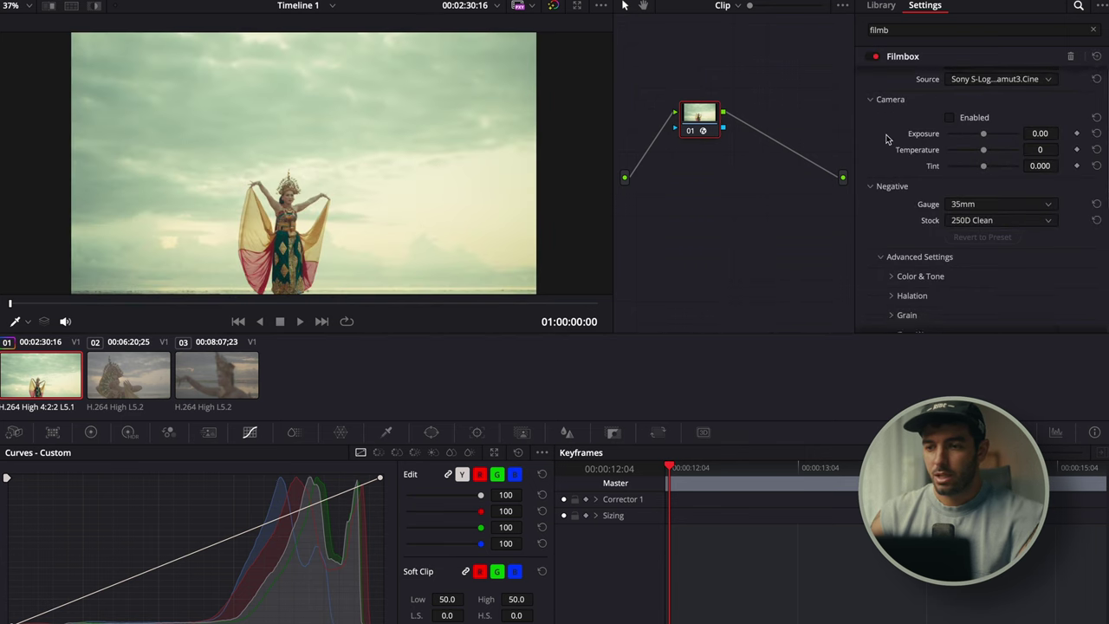
{"action": "scroll", "coordinate": [898, 206], "scroll_direction": "down", "scroll_amount": 1}
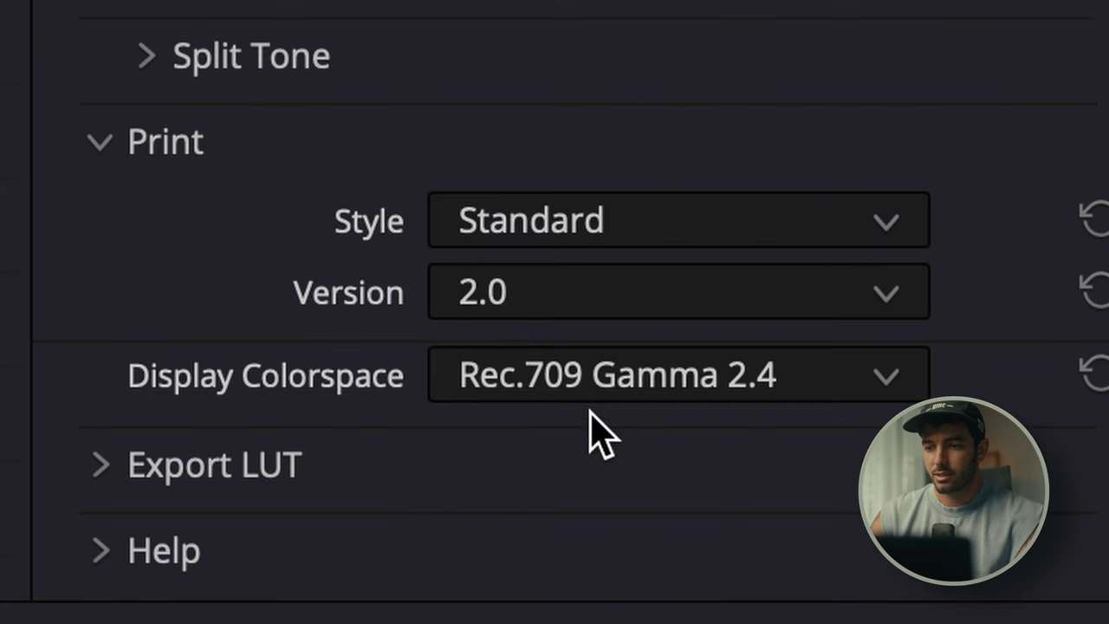
{"action": "left_click", "coordinate": [526, 227]}
{"action": "left_click", "coordinate": [526, 227]}
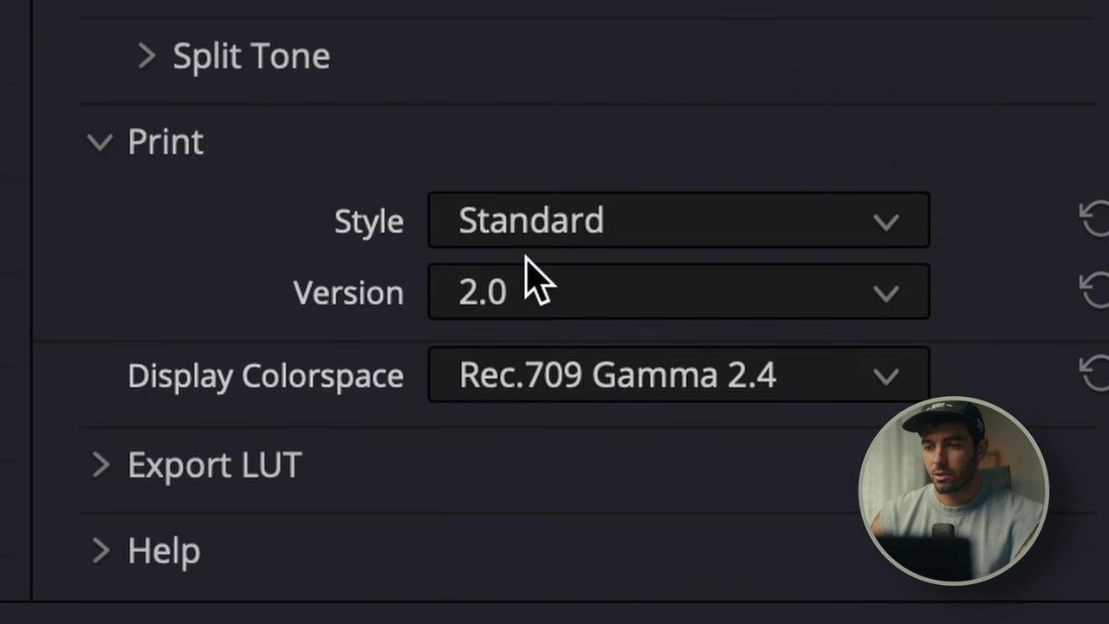
{"action": "left_click", "coordinate": [527, 277]}
{"action": "left_click", "coordinate": [529, 299]}
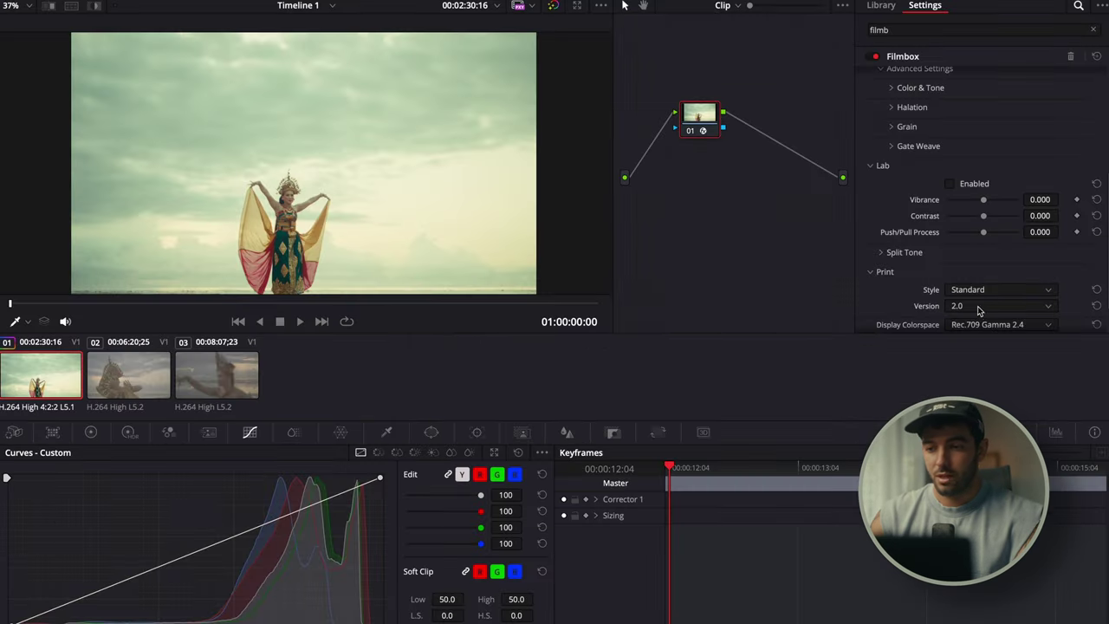
{"action": "left_click", "coordinate": [581, 375]}
{"action": "left_click", "coordinate": [945, 277]}
{"action": "scroll", "coordinate": [919, 173], "scroll_direction": "up", "scroll_amount": 5}
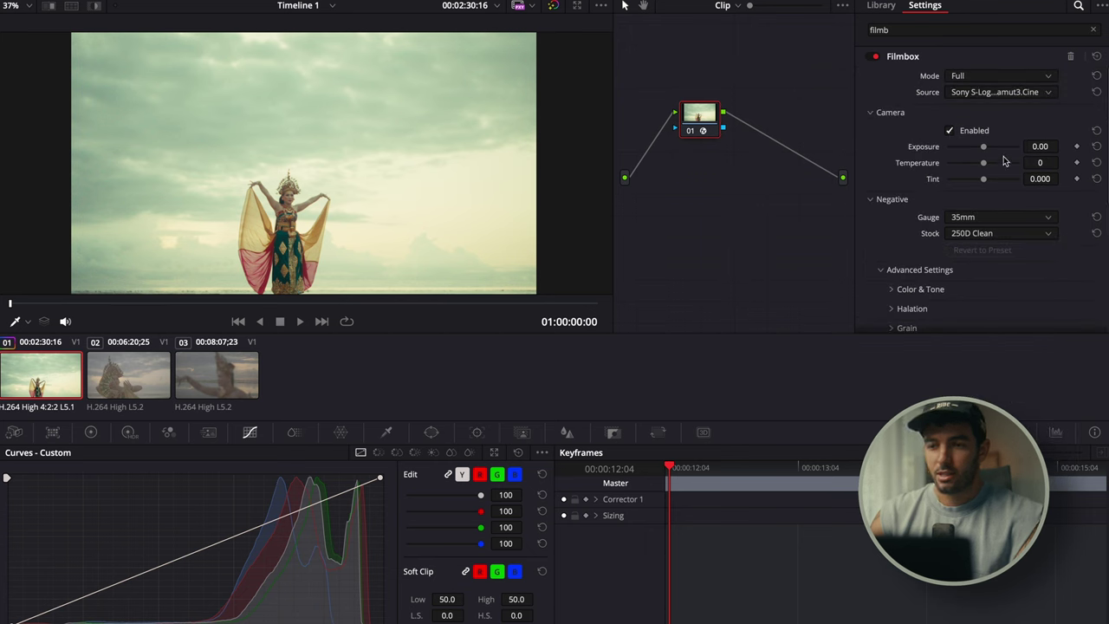
Lower Filmbox camera exposure to darken the clip (-1.14), then toggle the camera adjustment to compare.
{"action": "mouse_move", "coordinate": [984, 149]}
{"action": "left_mouse_down"}
{"action": "mouse_move", "coordinate": [970, 153]}
{"action": "mouse_move", "coordinate": [988, 165]}
{"action": "left_mouse_up"}
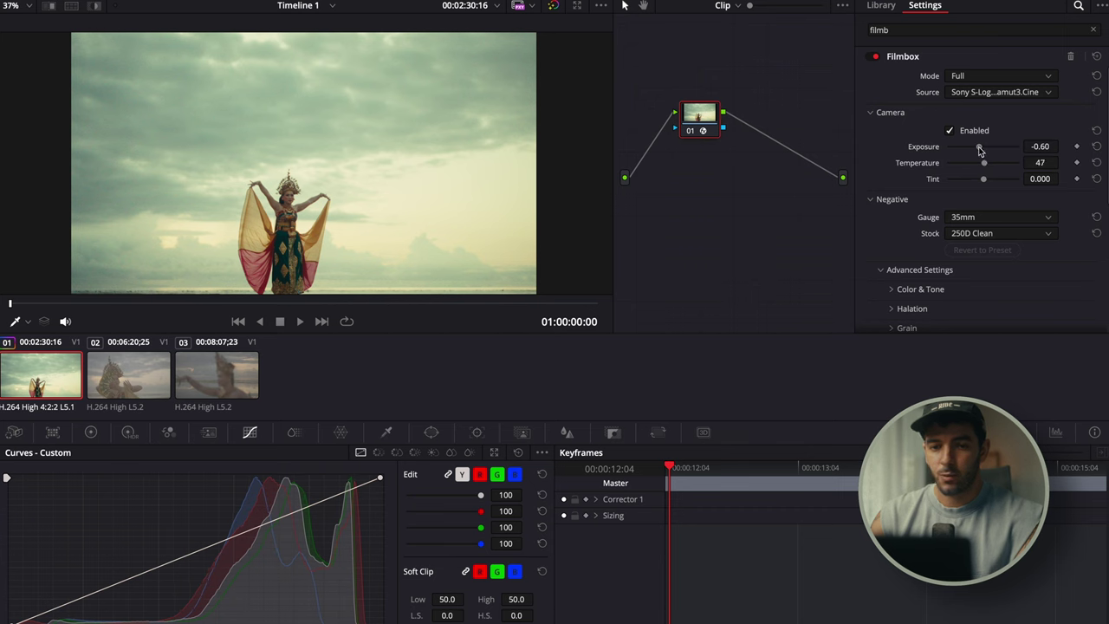
{"action": "left_click_drag", "start_coordinate": [979, 151], "coordinate": [982, 183]}
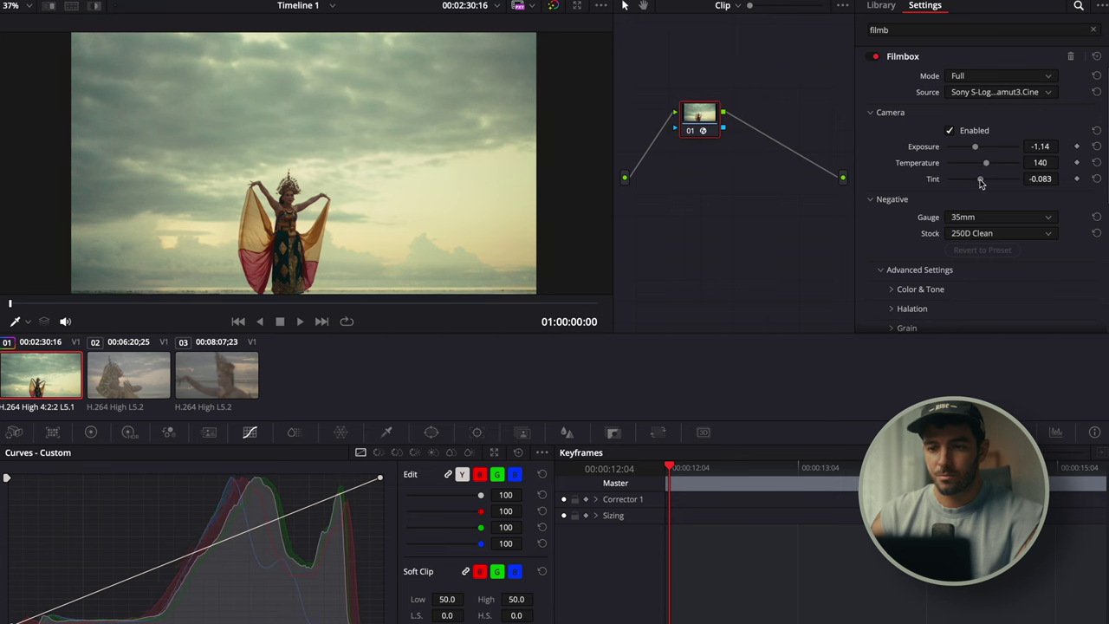
{"action": "left_click", "coordinate": [952, 130]}
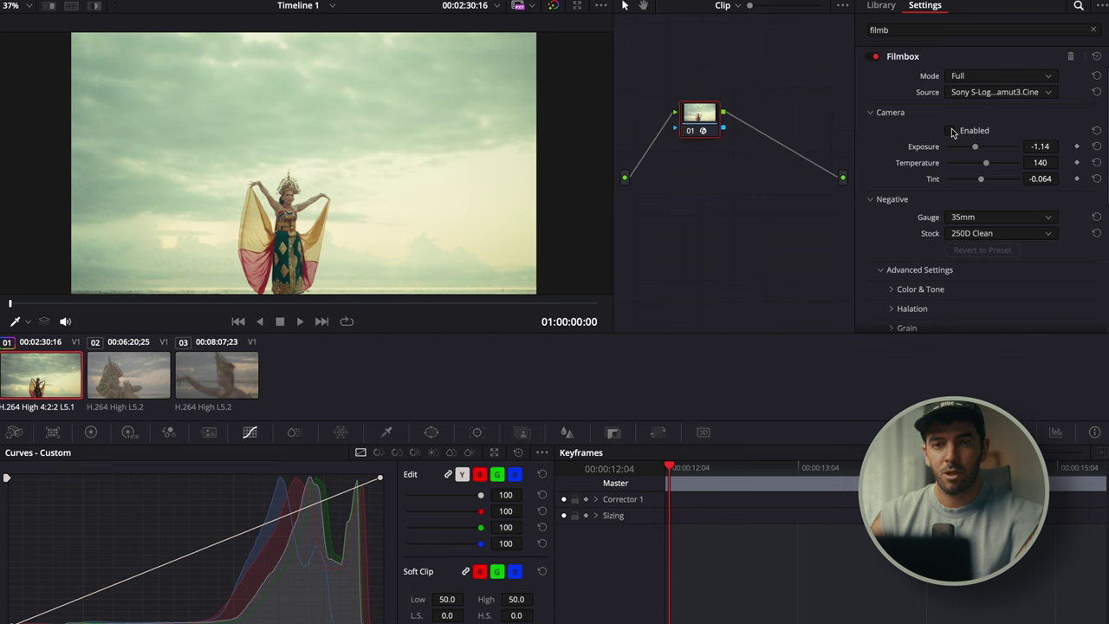
{"action": "left_click", "coordinate": [951, 130]}
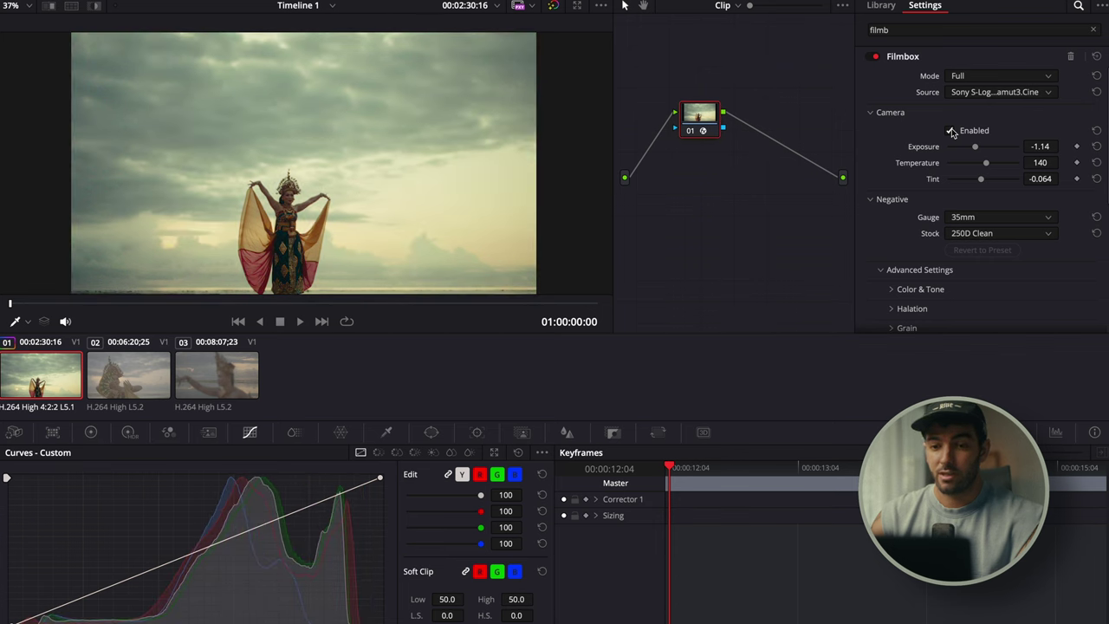
Set the negative gauge to 35mm Full Frame and keep the 250D Clean stock.
{"action": "scroll", "coordinate": [969, 180], "scroll_direction": "down", "scroll_amount": 2}
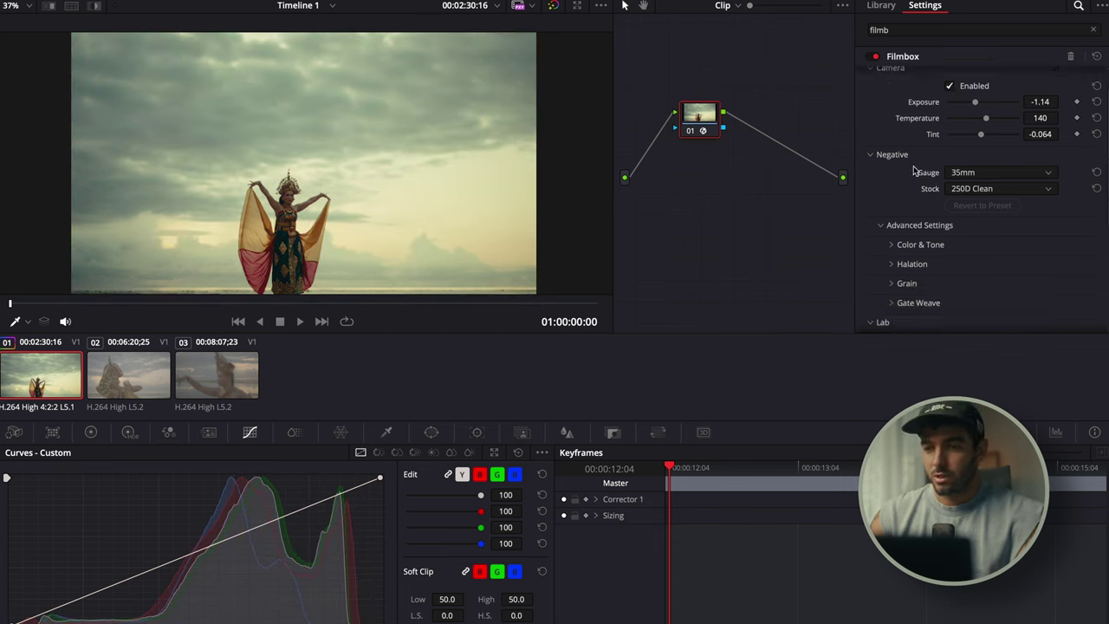
{"action": "left_click", "coordinate": [991, 173]}
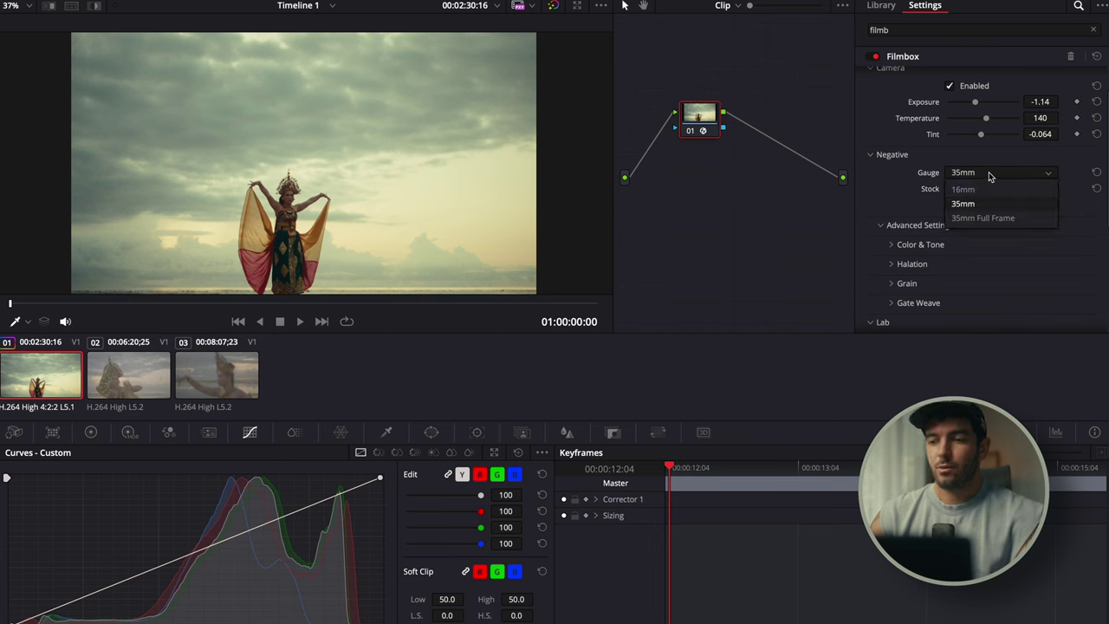
{"action": "left_click", "coordinate": [983, 218]}
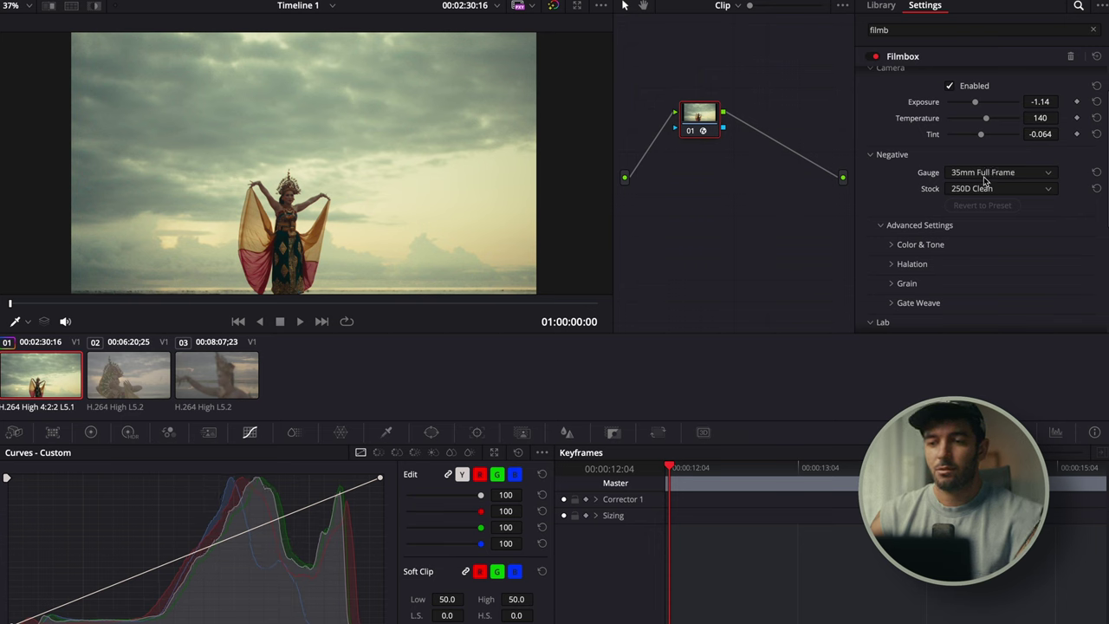
{"action": "left_click", "coordinate": [988, 188]}
{"action": "left_click", "coordinate": [989, 188]}
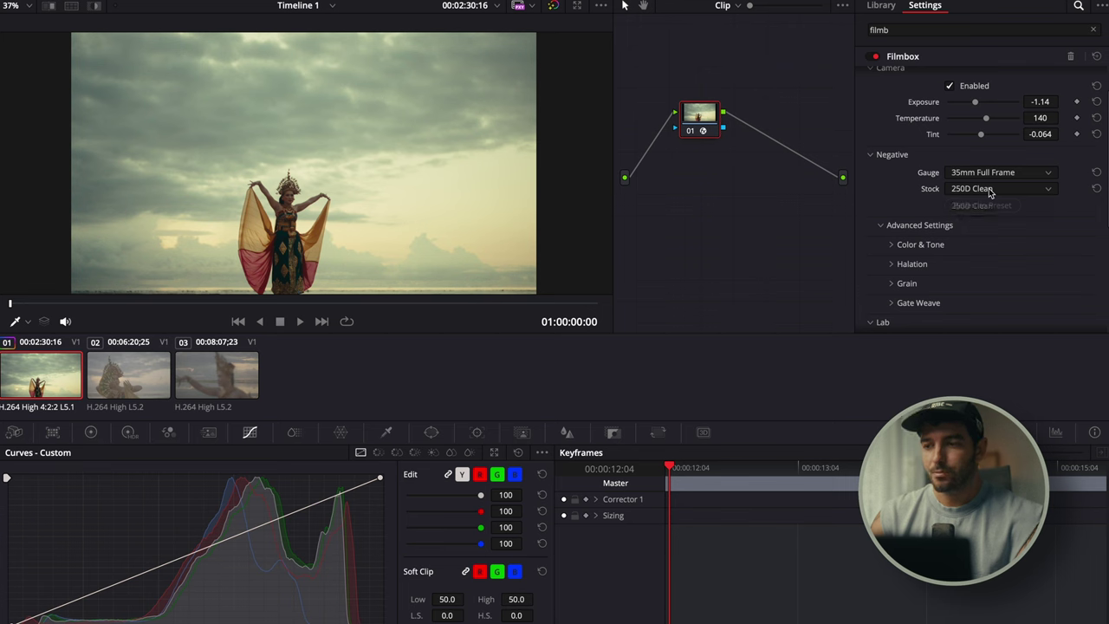
Compare the 35mm and 16mm gauges, browsing the stock list, then return to 35mm Full Frame.
{"action": "left_click", "coordinate": [988, 173]}
{"action": "left_click", "coordinate": [976, 204]}
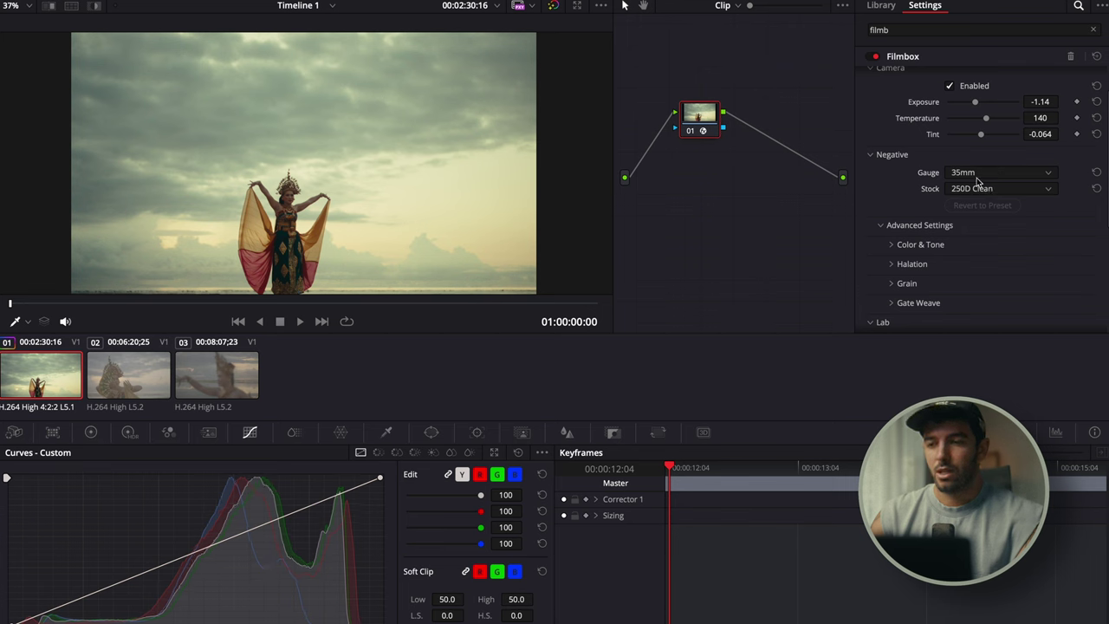
{"action": "left_click", "coordinate": [980, 188]}
{"action": "left_click", "coordinate": [980, 203]}
{"action": "left_click", "coordinate": [980, 188]}
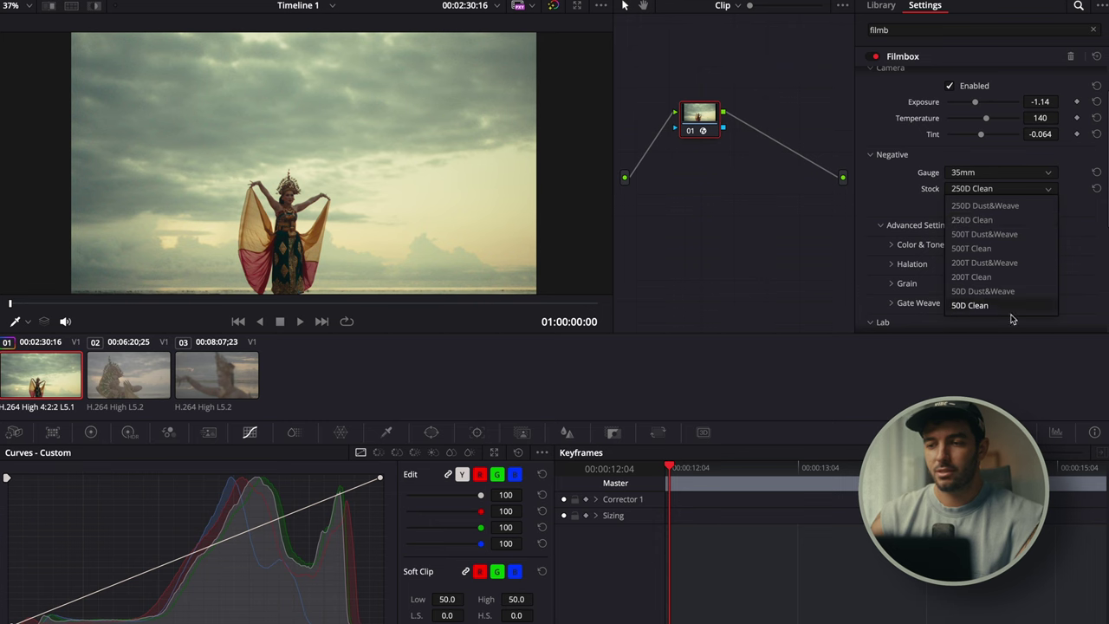
{"action": "left_click", "coordinate": [985, 174]}
{"action": "left_click", "coordinate": [984, 173]}
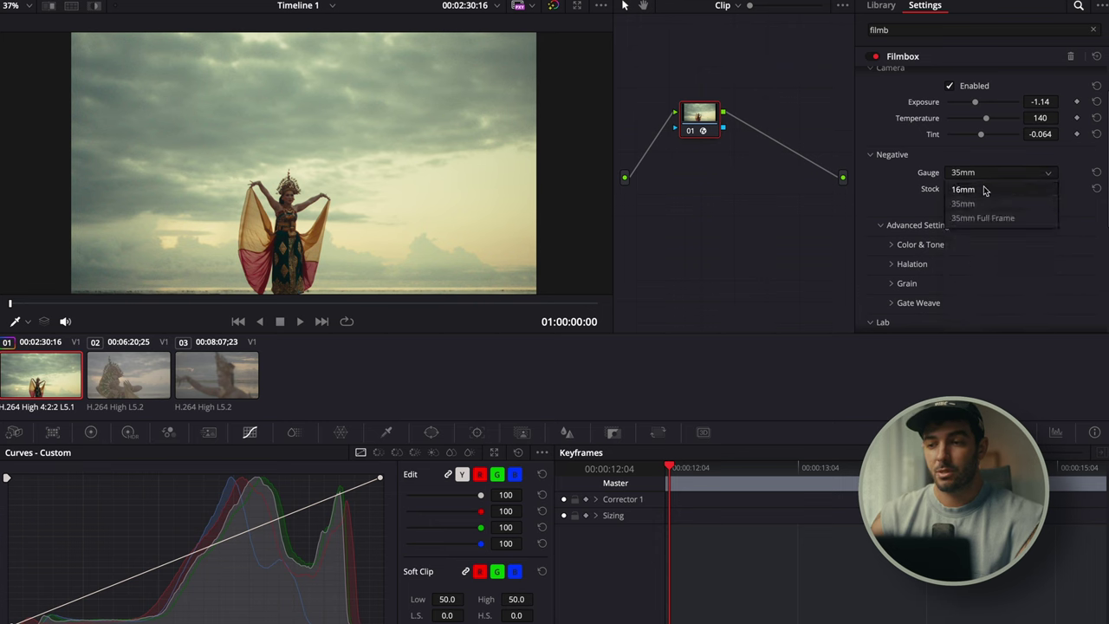
{"action": "left_click", "coordinate": [986, 188]}
{"action": "left_click", "coordinate": [985, 187]}
{"action": "left_click", "coordinate": [991, 190]}
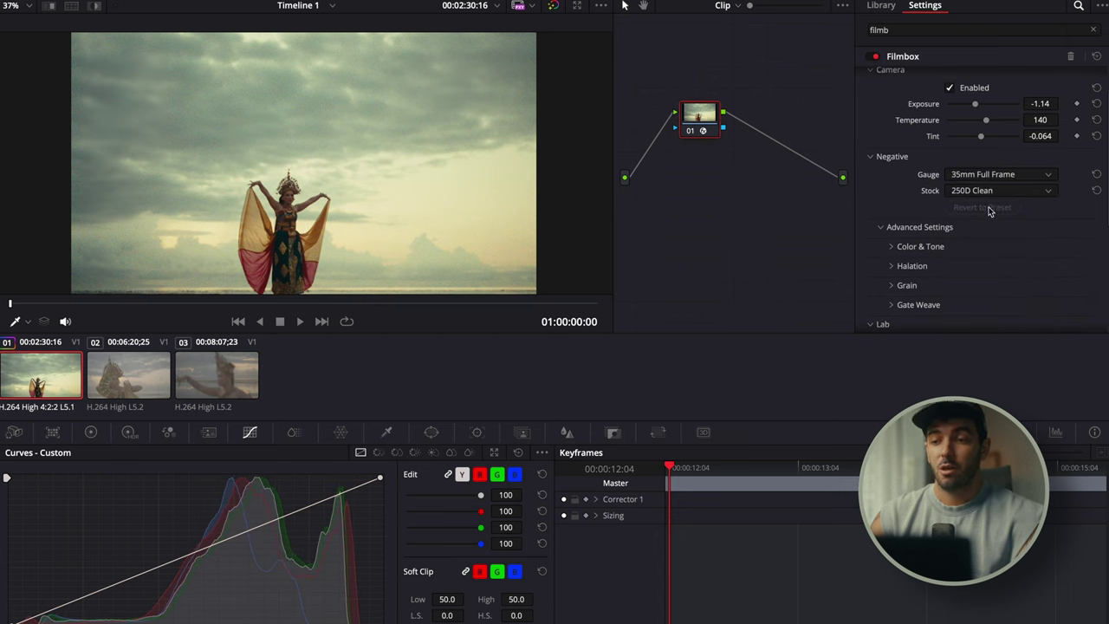
Expand Color & Tone and compare the 500T, 200T and 250D styles, settling on 500T.
{"action": "left_click", "coordinate": [977, 208]}
{"action": "left_click", "coordinate": [914, 246]}
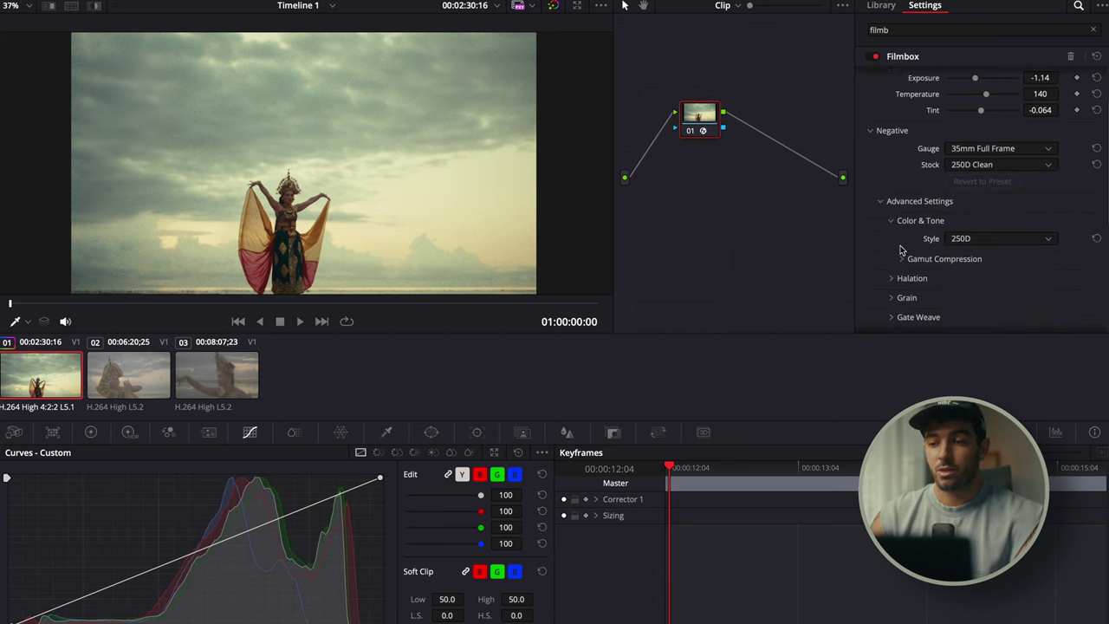
{"action": "scroll", "coordinate": [991, 221], "scroll_direction": "down", "scroll_amount": 1}
{"action": "left_click", "coordinate": [991, 221]}
{"action": "left_click", "coordinate": [982, 264]}
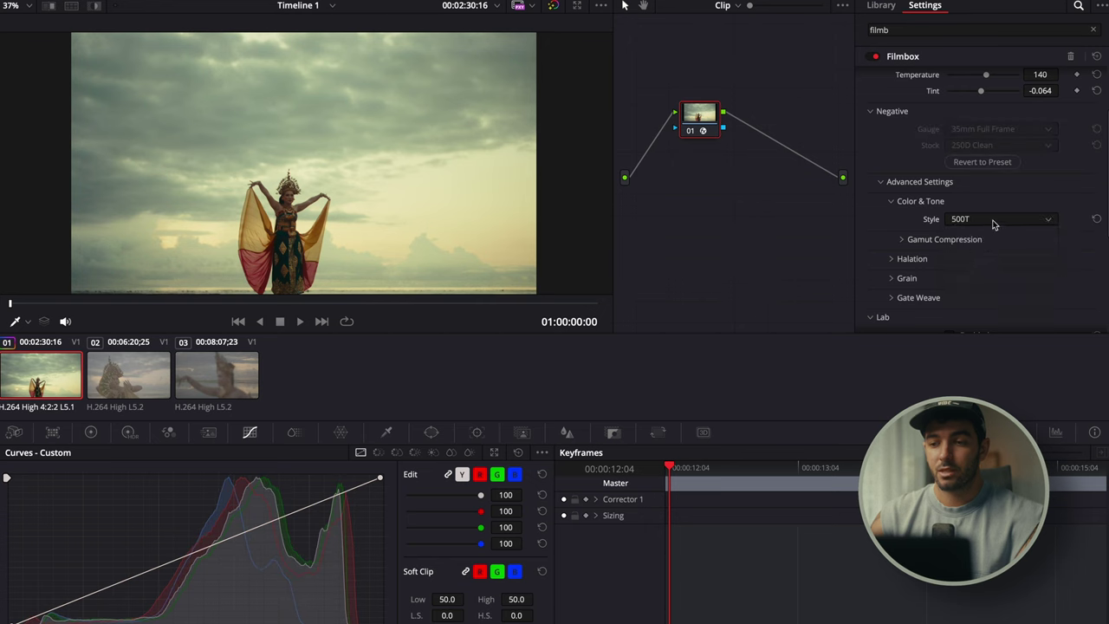
{"action": "left_click", "coordinate": [995, 223]}
{"action": "left_click", "coordinate": [984, 237]}
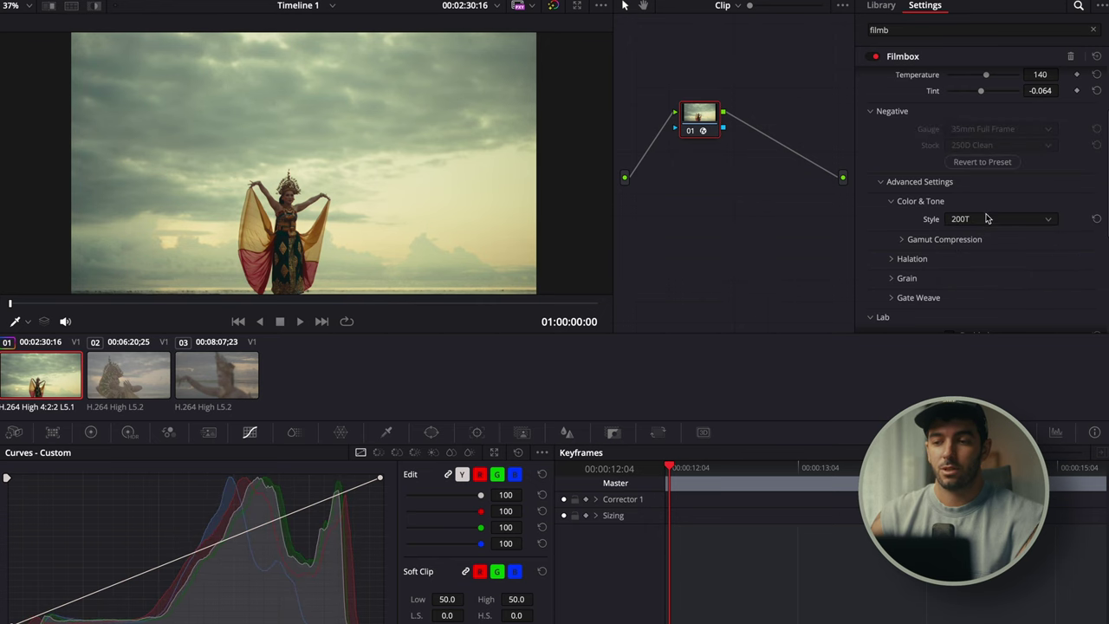
{"action": "left_click", "coordinate": [986, 218]}
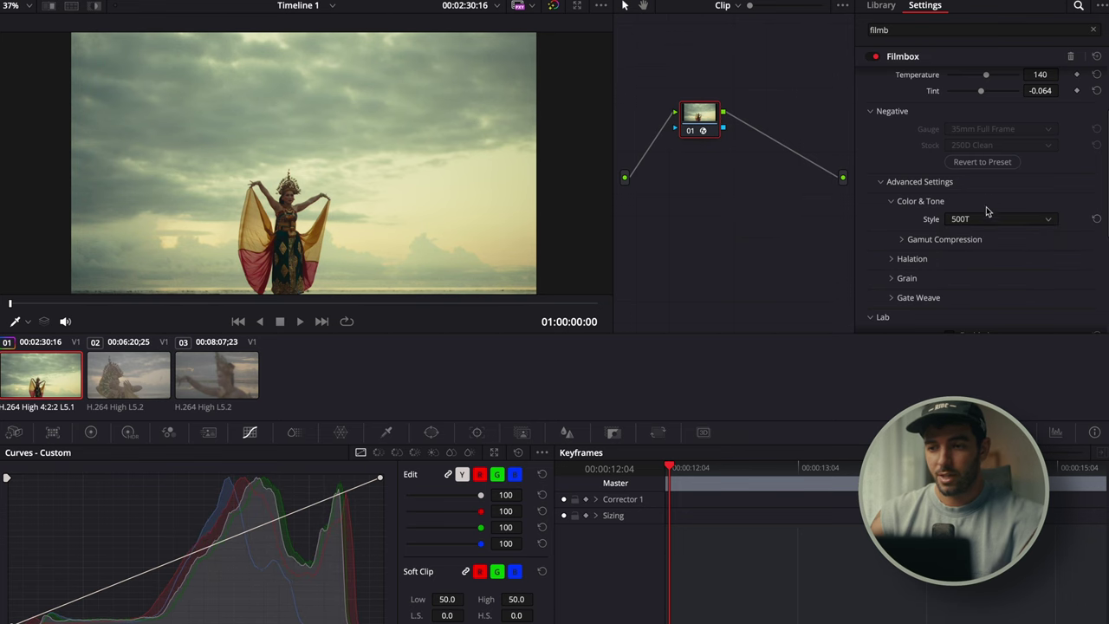
{"action": "left_click", "coordinate": [987, 217]}
{"action": "left_click", "coordinate": [985, 249]}
{"action": "left_click", "coordinate": [996, 220]}
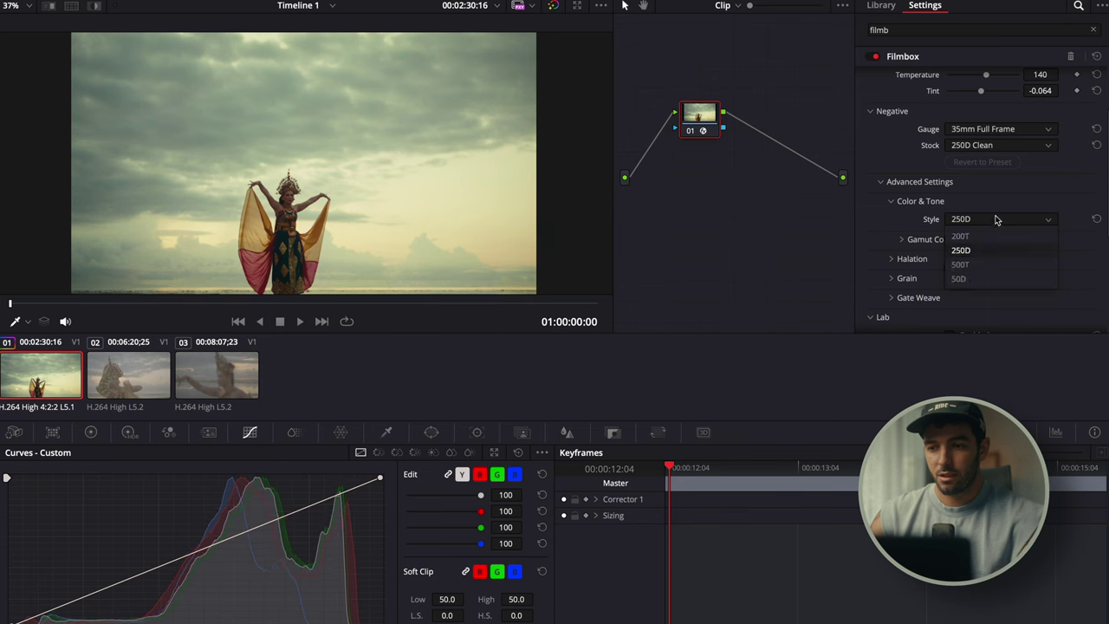
{"action": "left_click", "coordinate": [990, 262]}
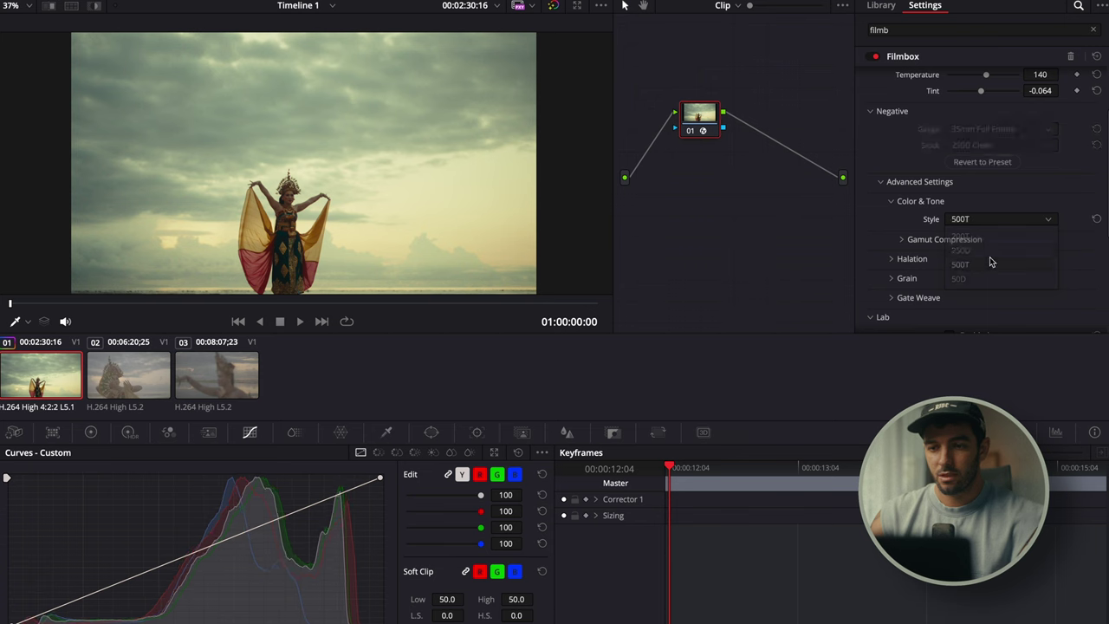
Expand the Gamut Compression settings to inspect them, then hide the threshold settings.
{"action": "left_click", "coordinate": [902, 239]}
{"action": "scroll", "coordinate": [953, 154], "scroll_direction": "down", "scroll_amount": 2}
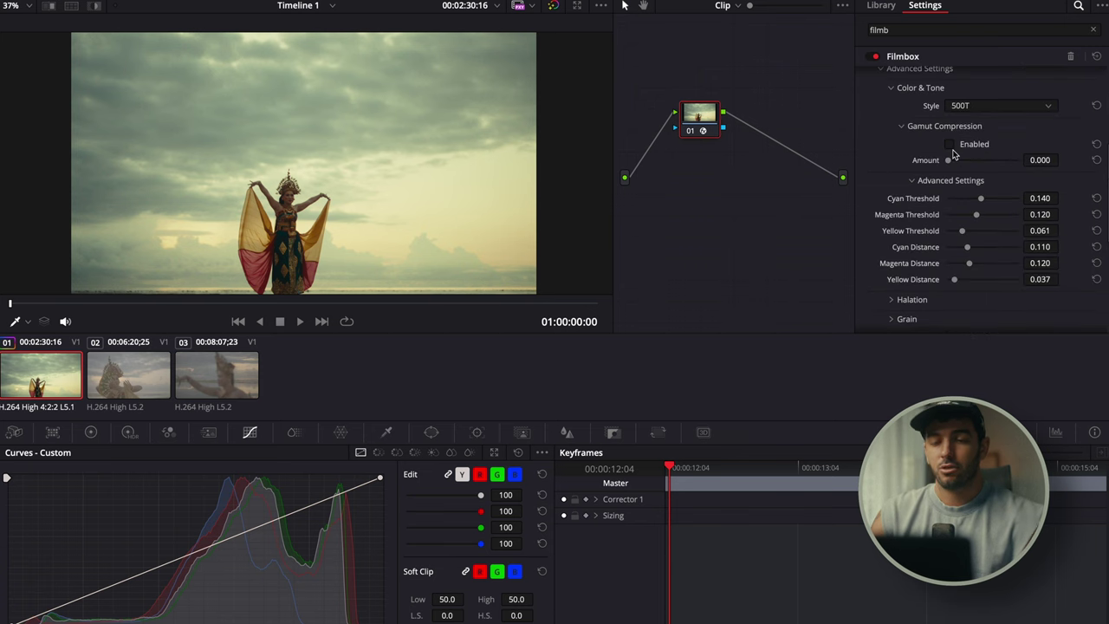
{"action": "scroll", "coordinate": [950, 174], "scroll_direction": "down", "scroll_amount": 1}
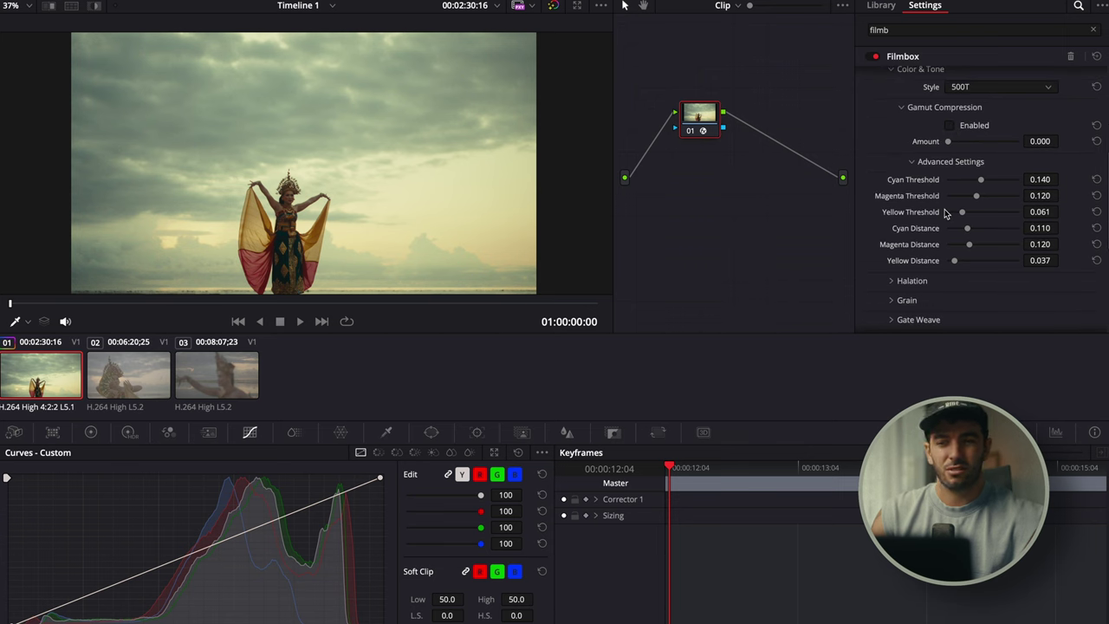
{"action": "left_click", "coordinate": [917, 165]}
Expand Halation, keep the FF 35mm style, and toggle halation off and on to compare.
{"action": "left_click", "coordinate": [902, 111]}
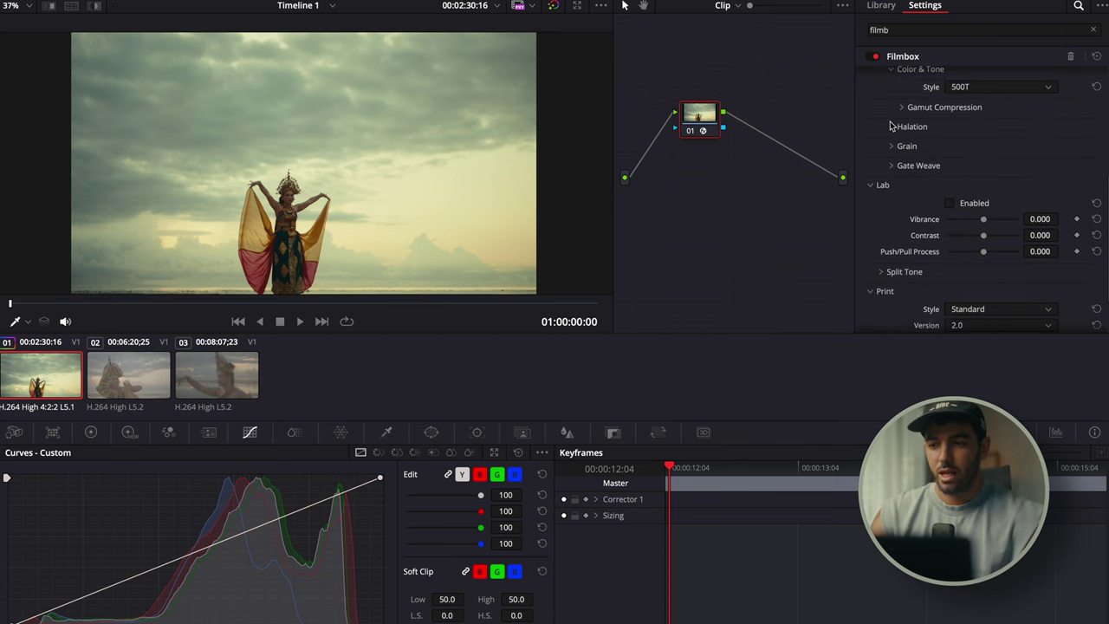
{"action": "left_click", "coordinate": [891, 126]}
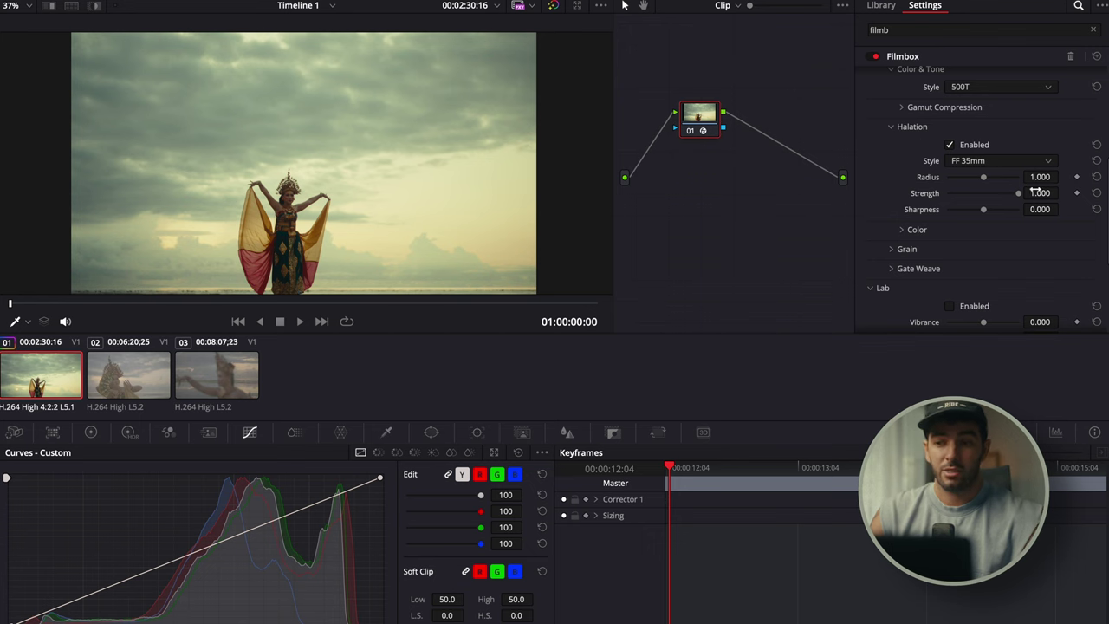
{"action": "left_click", "coordinate": [978, 162]}
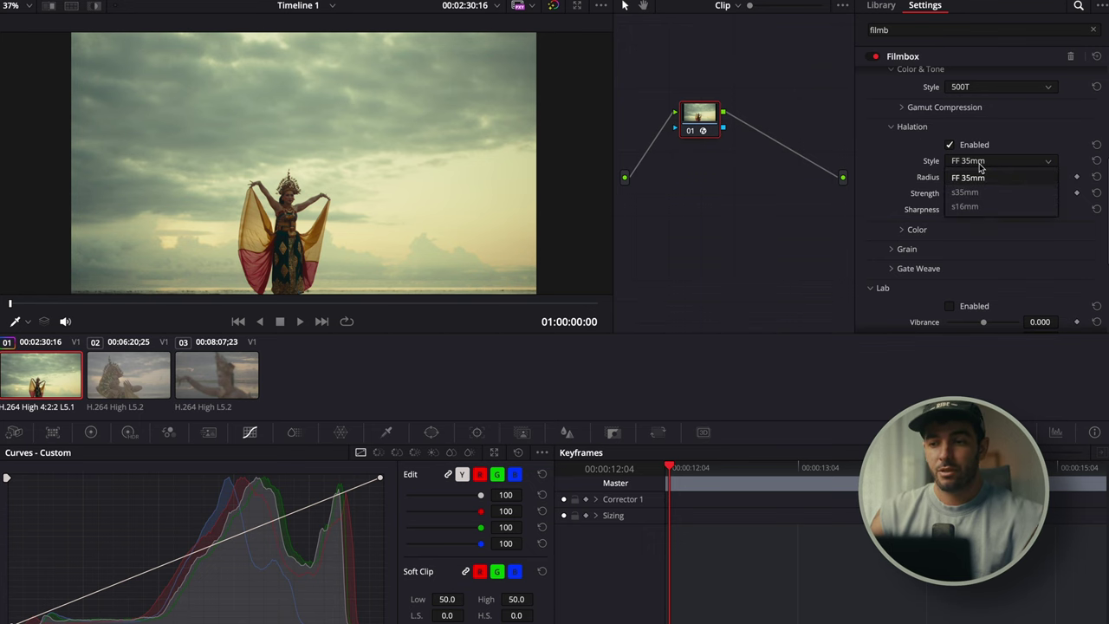
{"action": "left_click", "coordinate": [998, 178]}
{"action": "scroll", "coordinate": [336, 205], "scroll_direction": "up", "scroll_amount": 10}
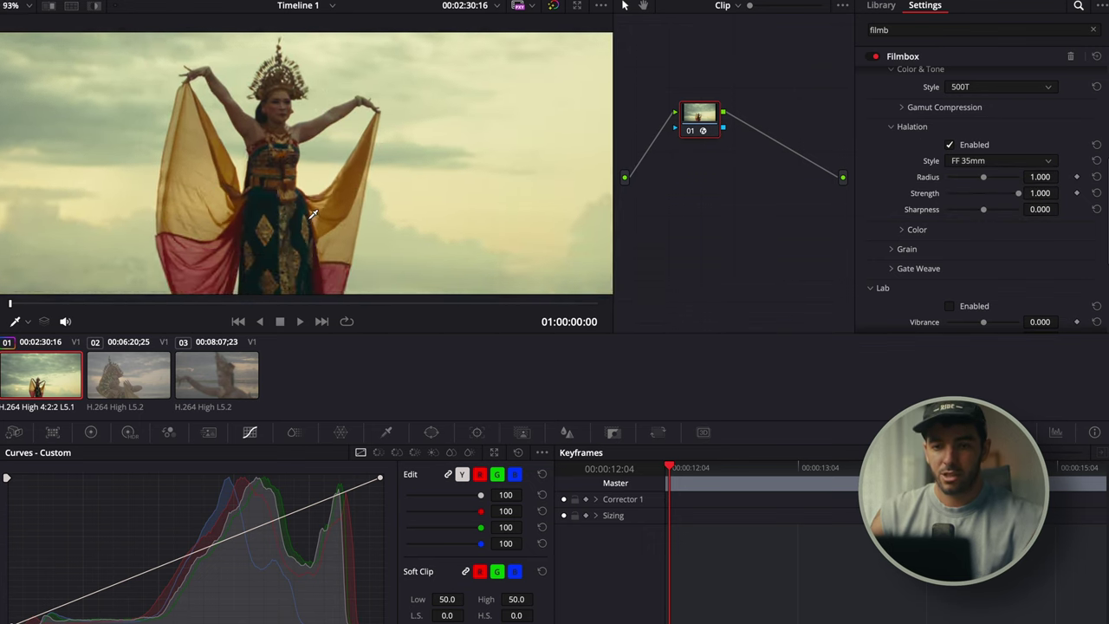
{"action": "scroll", "coordinate": [314, 214], "scroll_direction": "up", "scroll_amount": 10}
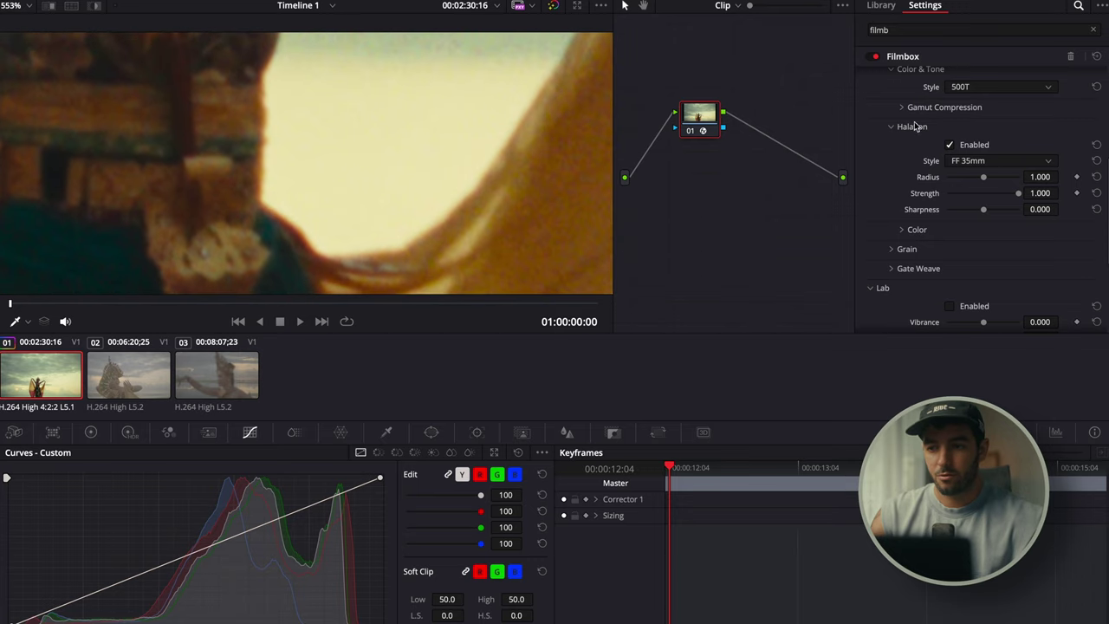
{"action": "left_click", "coordinate": [948, 146]}
{"action": "left_click", "coordinate": [948, 147]}
Test halation radius and sharpness, resetting them to 1.000 and 0.000.
{"action": "mouse_move", "coordinate": [984, 179]}
{"action": "left_mouse_down"}
{"action": "mouse_move", "coordinate": [966, 177]}
{"action": "mouse_move", "coordinate": [1003, 178]}
{"action": "mouse_move", "coordinate": [986, 181]}
{"action": "left_mouse_up"}
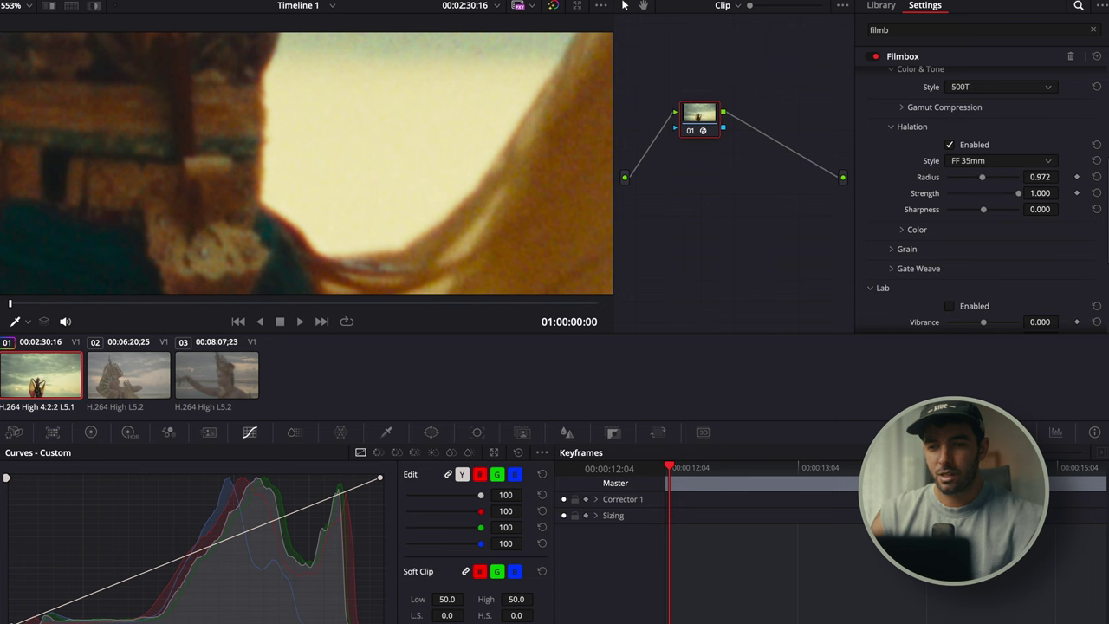
{"action": "left_click", "coordinate": [1097, 177]}
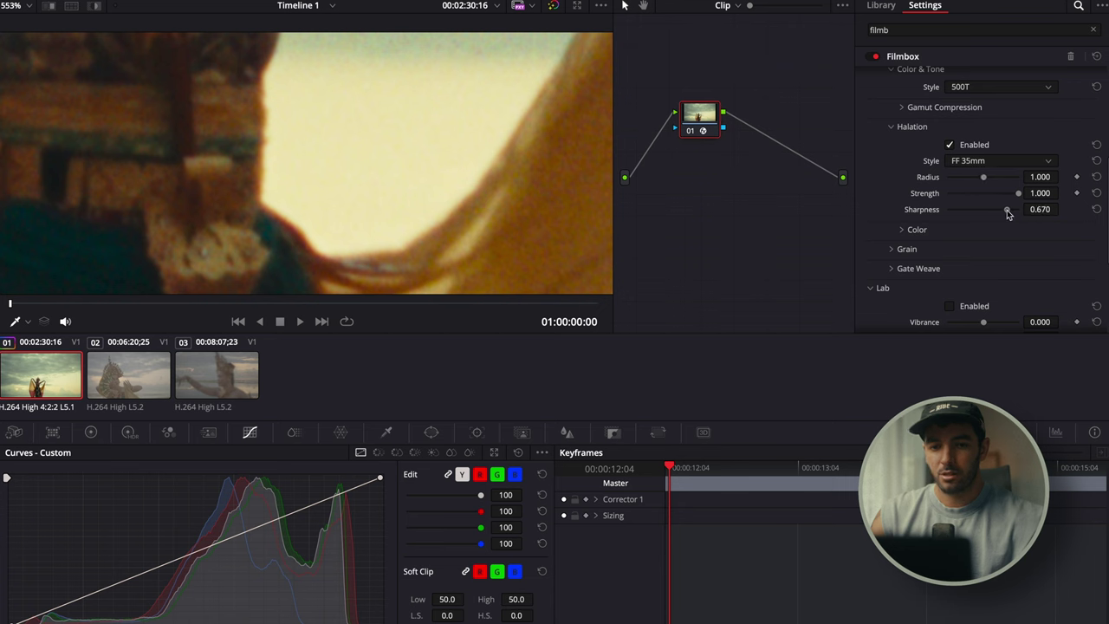
{"action": "left_click_drag", "start_coordinate": [1008, 211], "coordinate": [974, 211]}
{"action": "left_click", "coordinate": [1096, 209]}
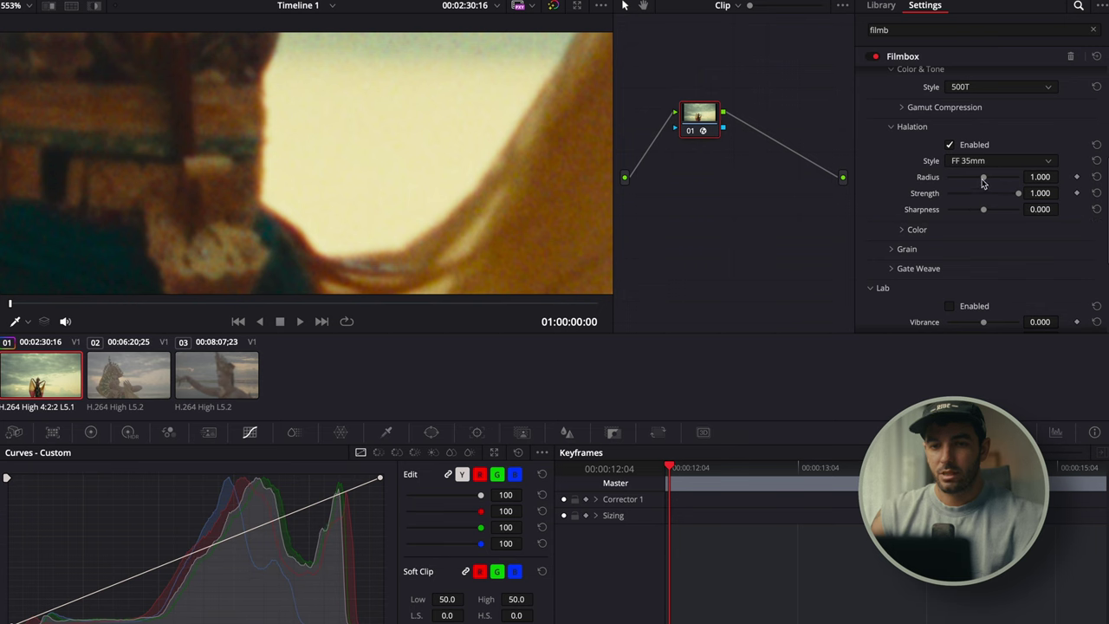
{"action": "left_click_drag", "start_coordinate": [984, 179], "coordinate": [948, 184]}
{"action": "left_click", "coordinate": [1097, 177]}
Expand the halation Color options and try different saturation amounts.
{"action": "scroll", "coordinate": [902, 199], "scroll_direction": "down", "scroll_amount": 3}
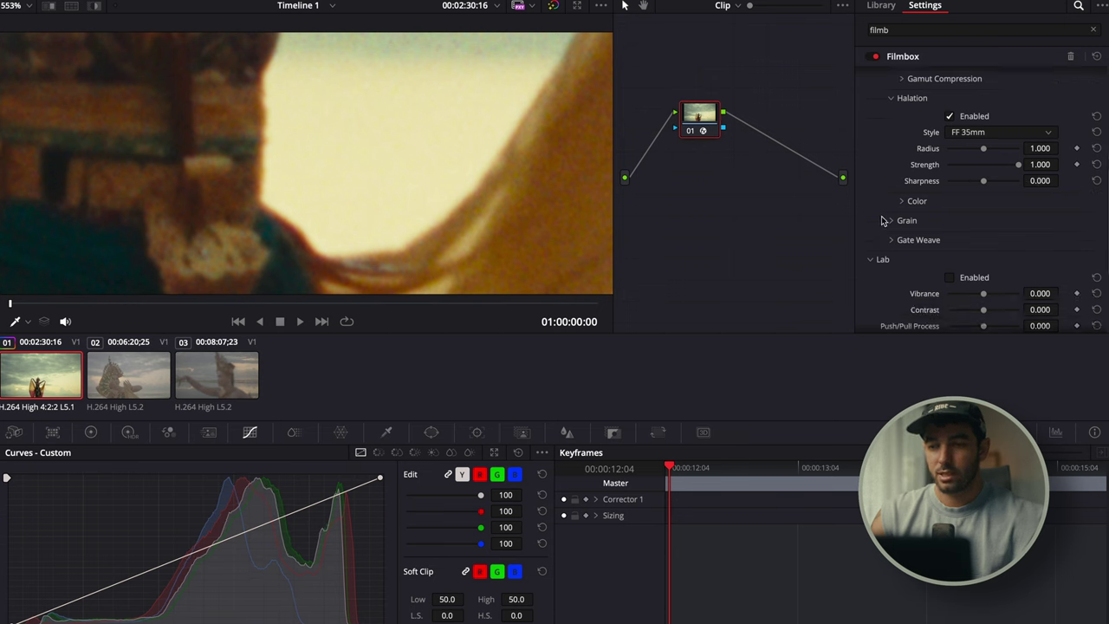
{"action": "left_click", "coordinate": [904, 152]}
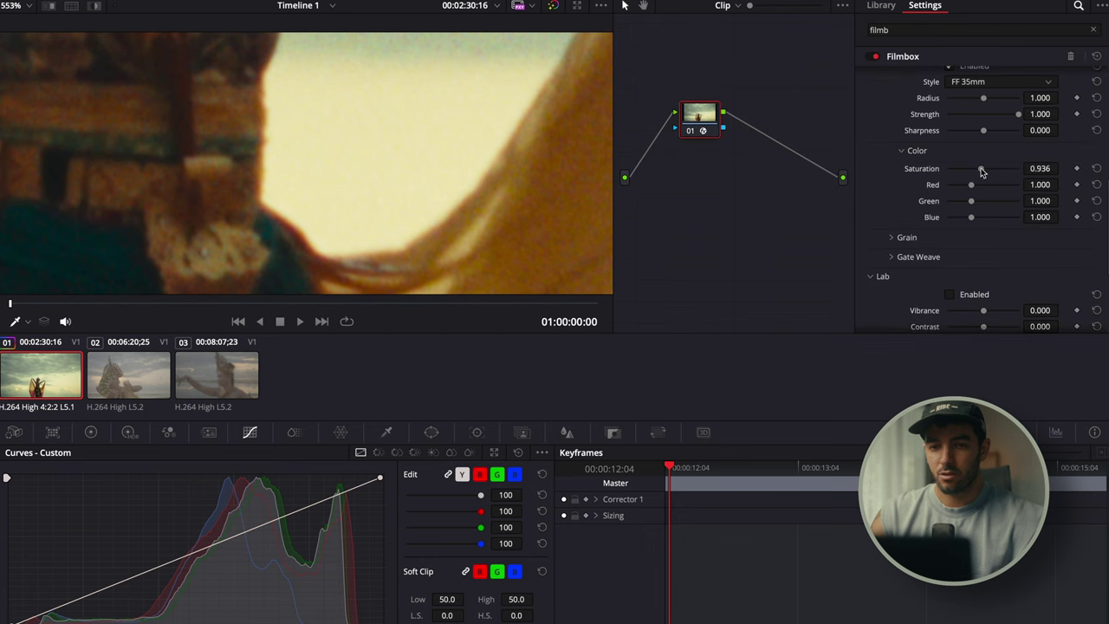
{"action": "left_click_drag", "start_coordinate": [982, 171], "coordinate": [1018, 190]}
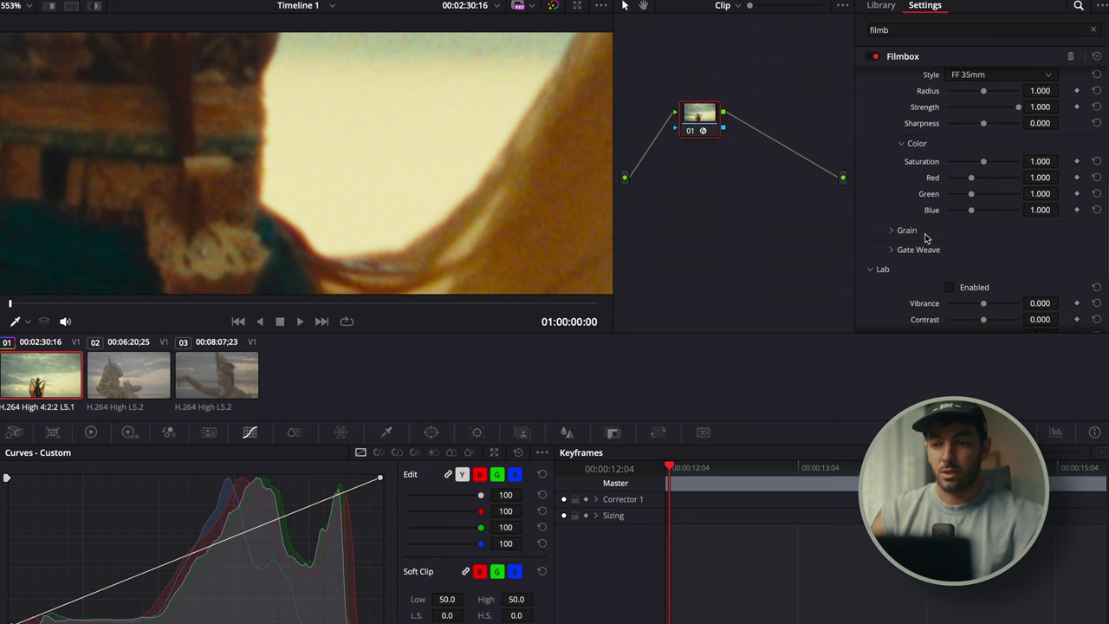
Expand the Filmbox Grain section and toggle grain off and on to compare.
{"action": "scroll", "coordinate": [901, 217], "scroll_direction": "down", "scroll_amount": 1}
{"action": "left_click", "coordinate": [896, 205]}
{"action": "scroll", "coordinate": [894, 209], "scroll_direction": "down", "scroll_amount": 3}
{"action": "scroll", "coordinate": [893, 209], "scroll_direction": "up", "scroll_amount": 1}
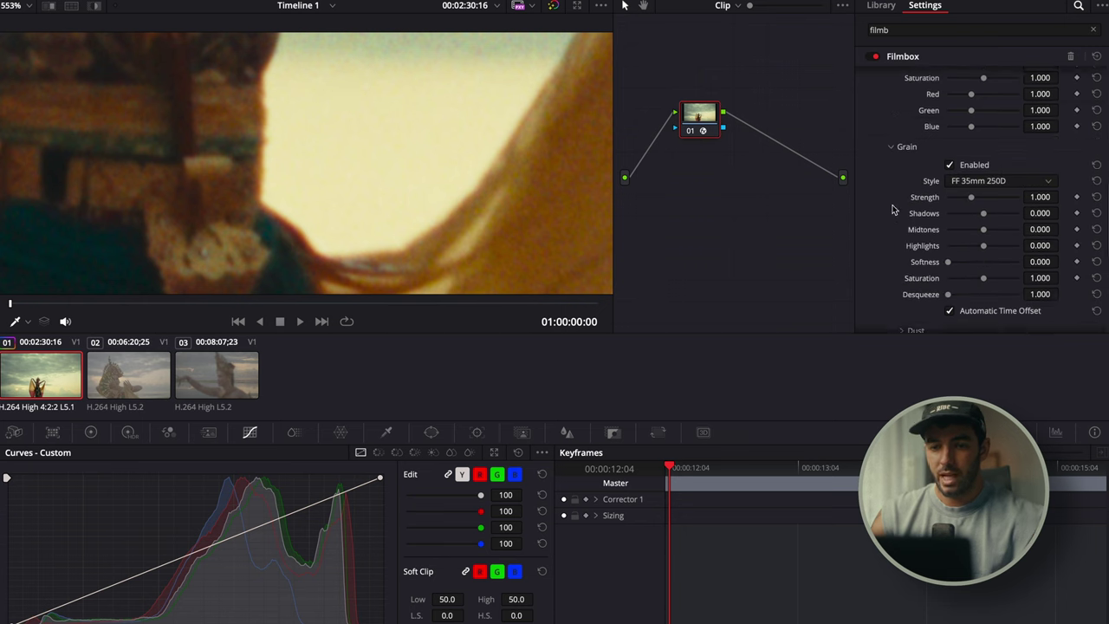
{"action": "scroll", "coordinate": [410, 203], "scroll_direction": "up", "scroll_amount": 3}
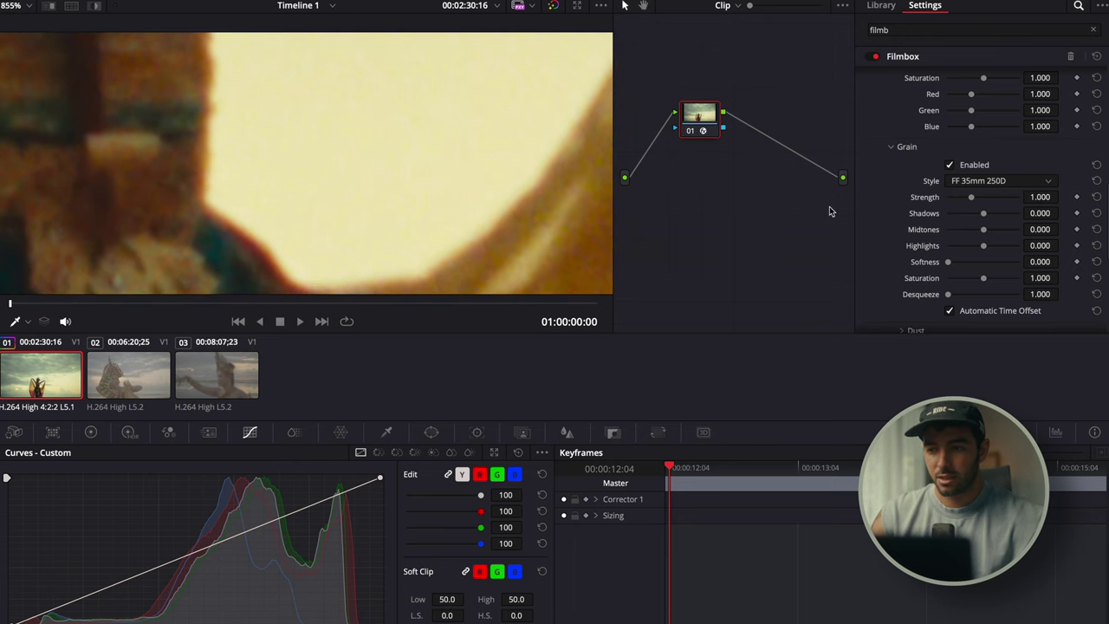
{"action": "left_click", "coordinate": [950, 164]}
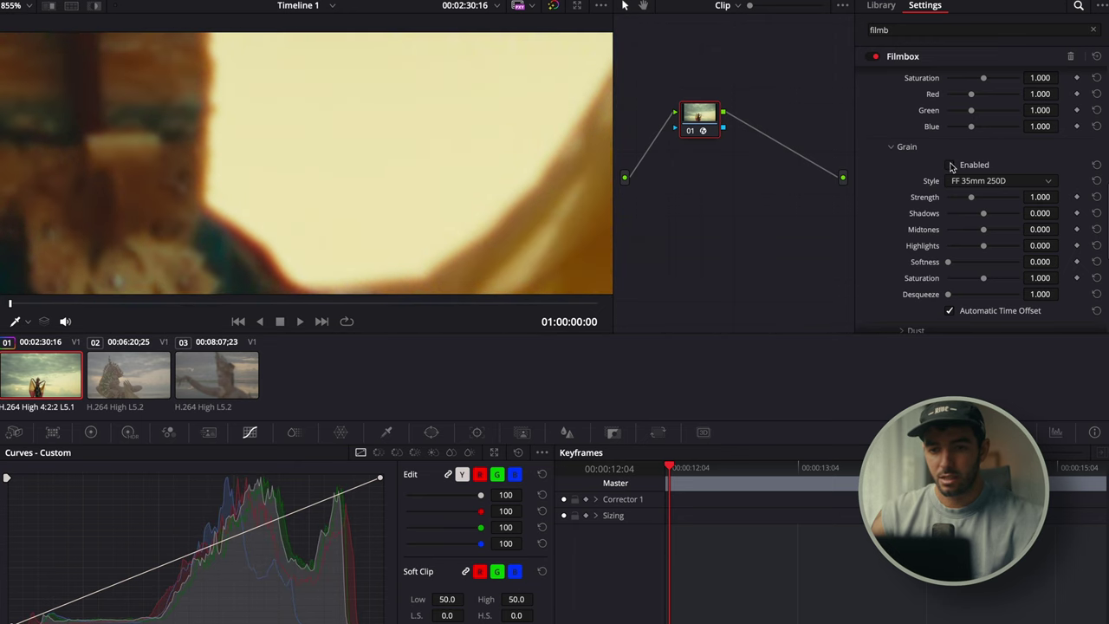
{"action": "left_click", "coordinate": [951, 165]}
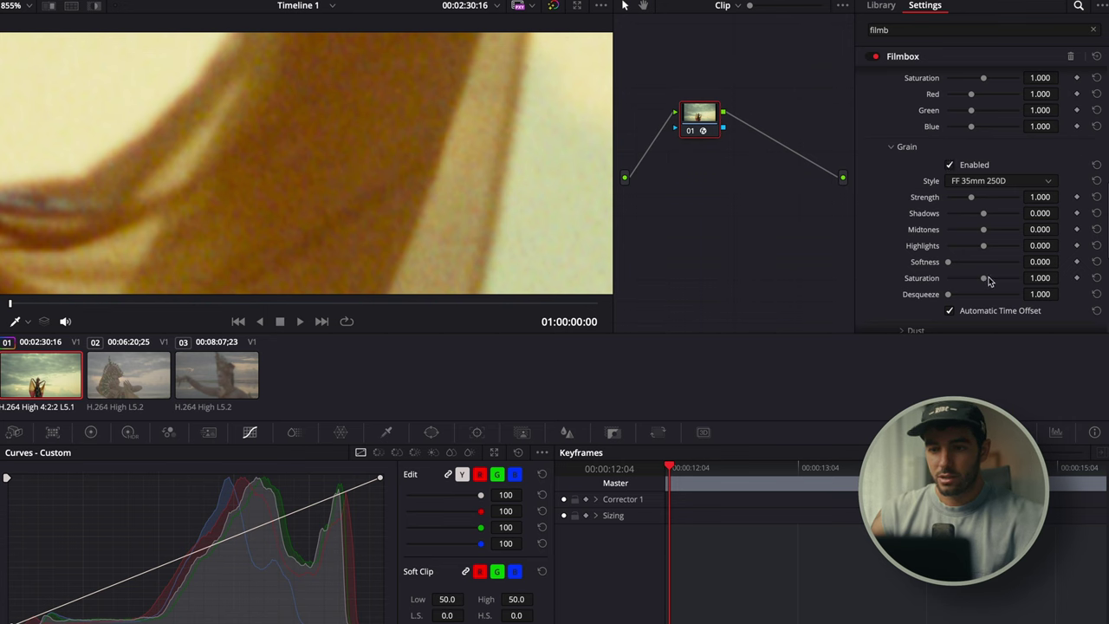
Drop grain saturation to 0.000, keeping the FF 35mm 250D grain style.
{"action": "left_click_drag", "start_coordinate": [986, 278], "coordinate": [880, 278]}
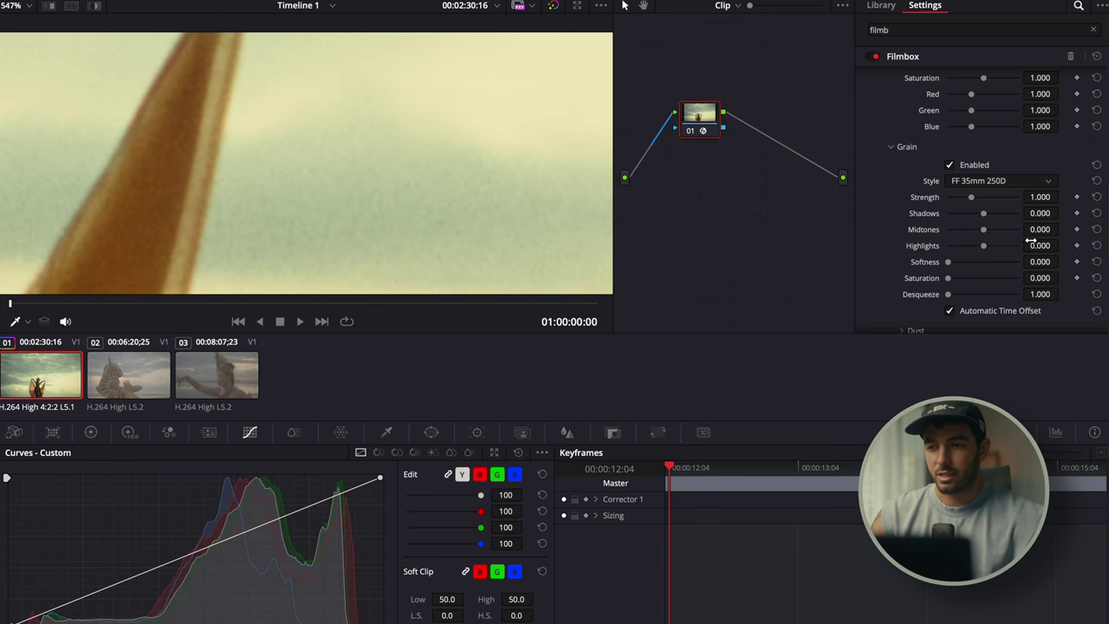
{"action": "left_click", "coordinate": [1005, 181]}
{"action": "left_click", "coordinate": [980, 198]}
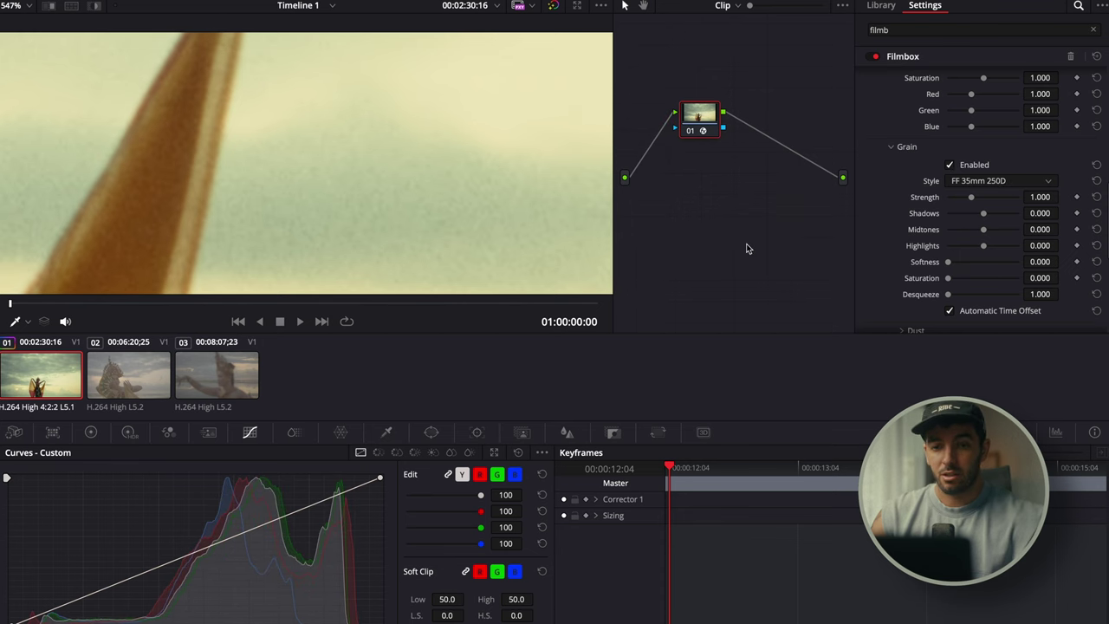
Fit the frame in the viewer and expand the Dust and Gate Weave sections.
{"action": "left_click", "coordinate": [24, 6]}
{"action": "left_click", "coordinate": [26, 19]}
{"action": "scroll", "coordinate": [874, 214], "scroll_direction": "down", "scroll_amount": 5}
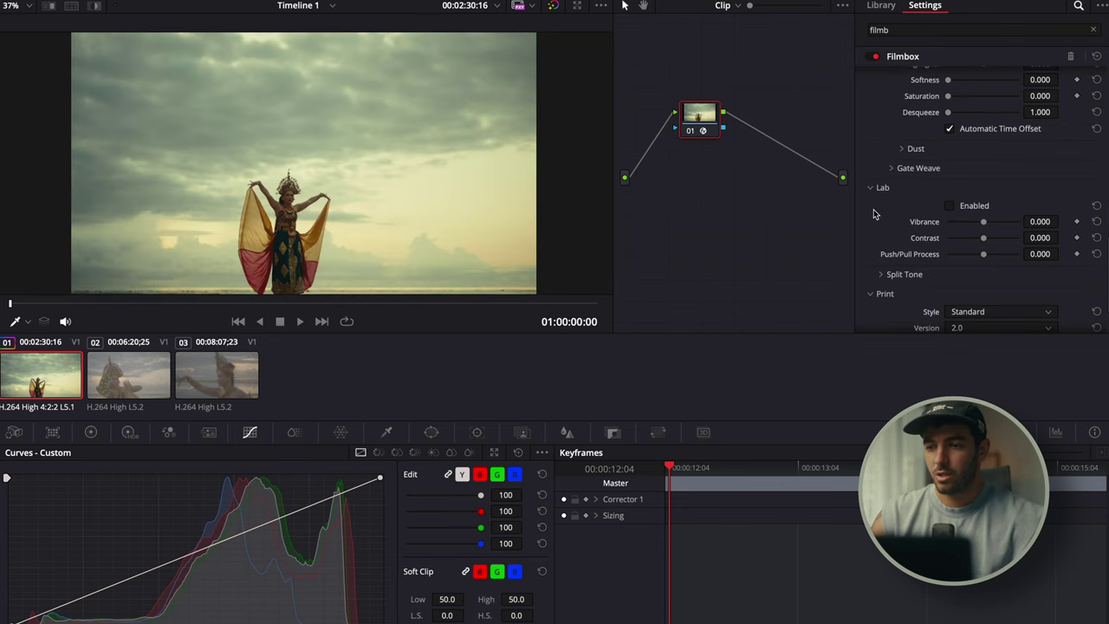
{"action": "left_click", "coordinate": [904, 151]}
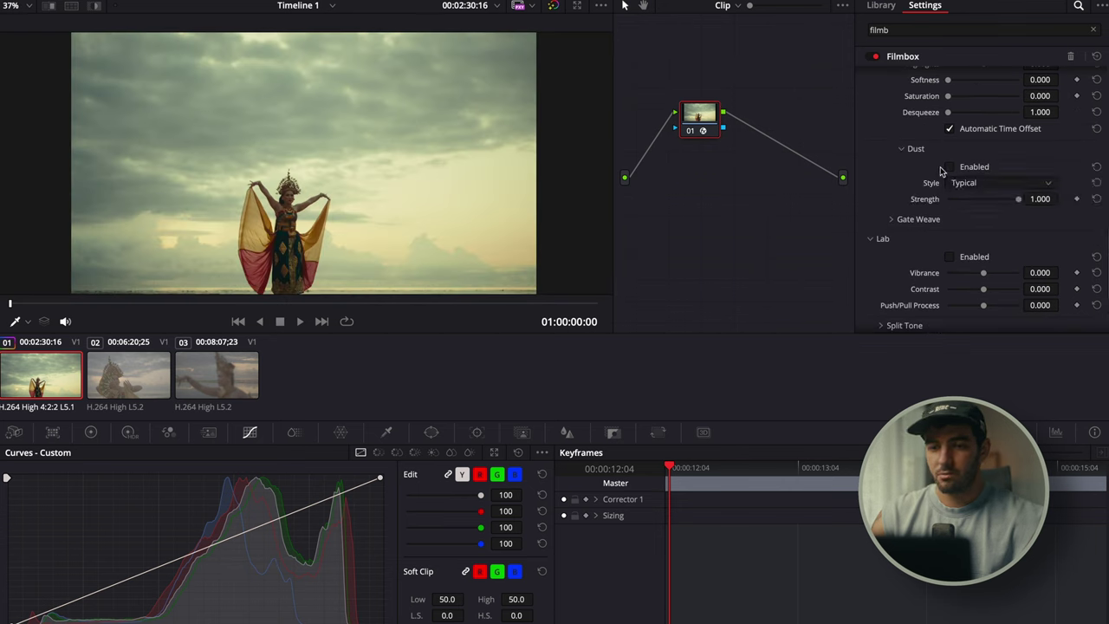
{"action": "left_click", "coordinate": [894, 221]}
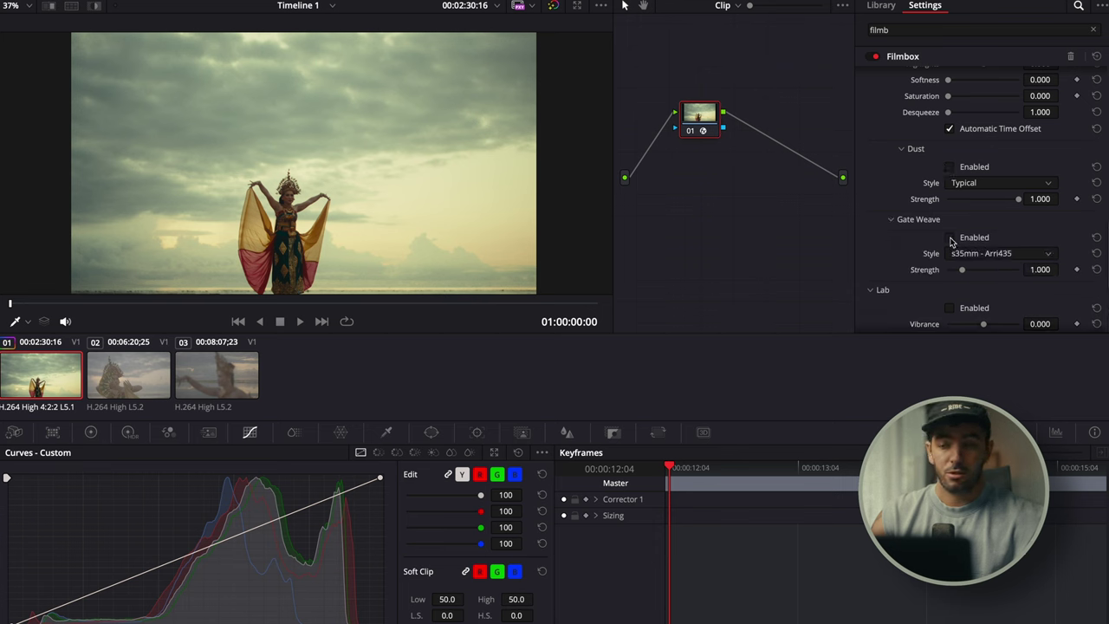
Try the Lab checkbox and Vibrance slider, expand Export LUT, and return to the top of Filmbox.
{"action": "scroll", "coordinate": [971, 260], "scroll_direction": "down", "scroll_amount": 4}
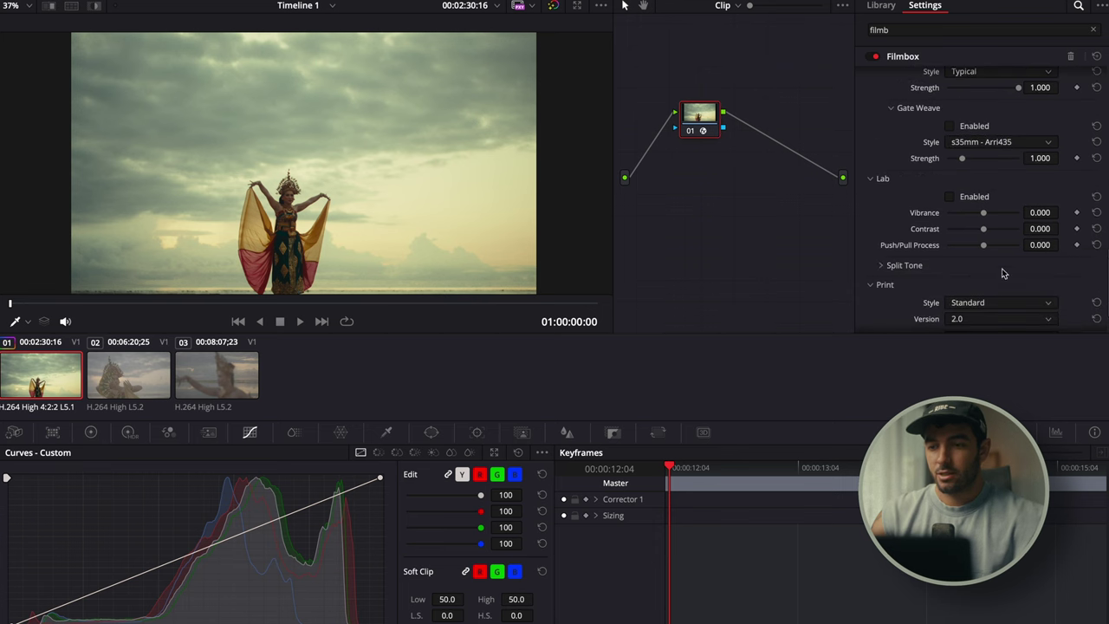
{"action": "scroll", "coordinate": [921, 258], "scroll_direction": "down", "scroll_amount": 2}
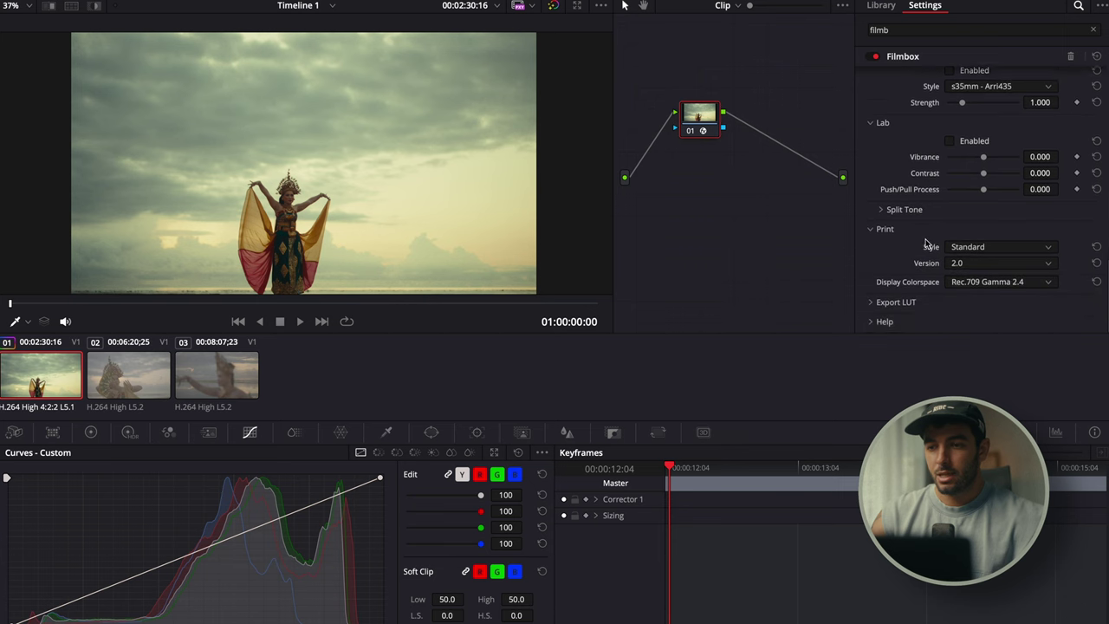
{"action": "left_click", "coordinate": [949, 142]}
{"action": "left_click_drag", "start_coordinate": [982, 159], "coordinate": [949, 204]}
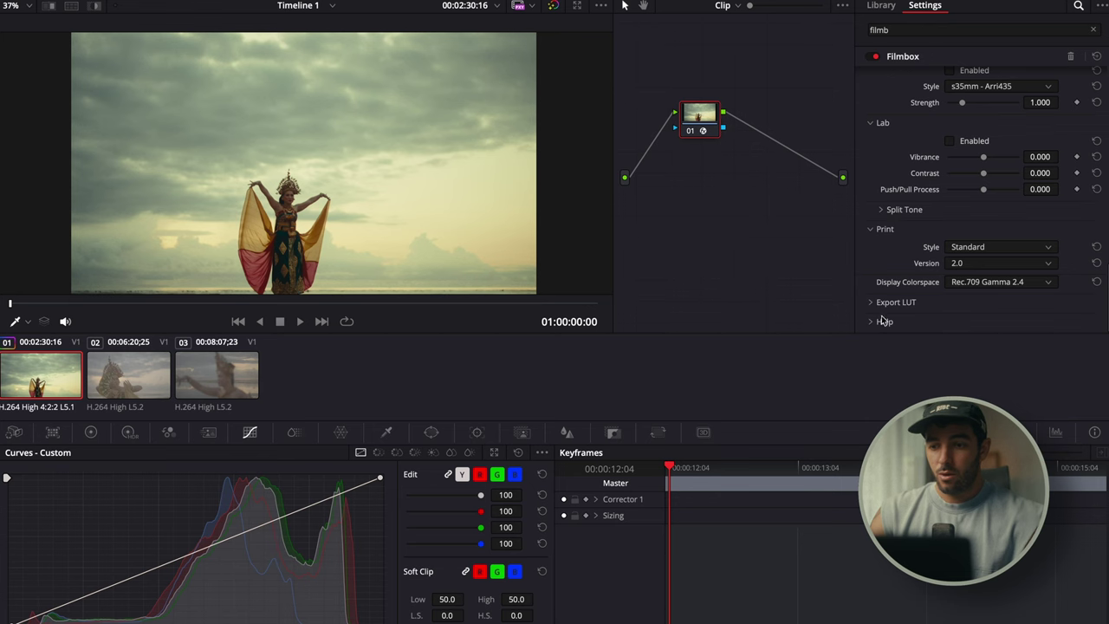
{"action": "left_click", "coordinate": [884, 302]}
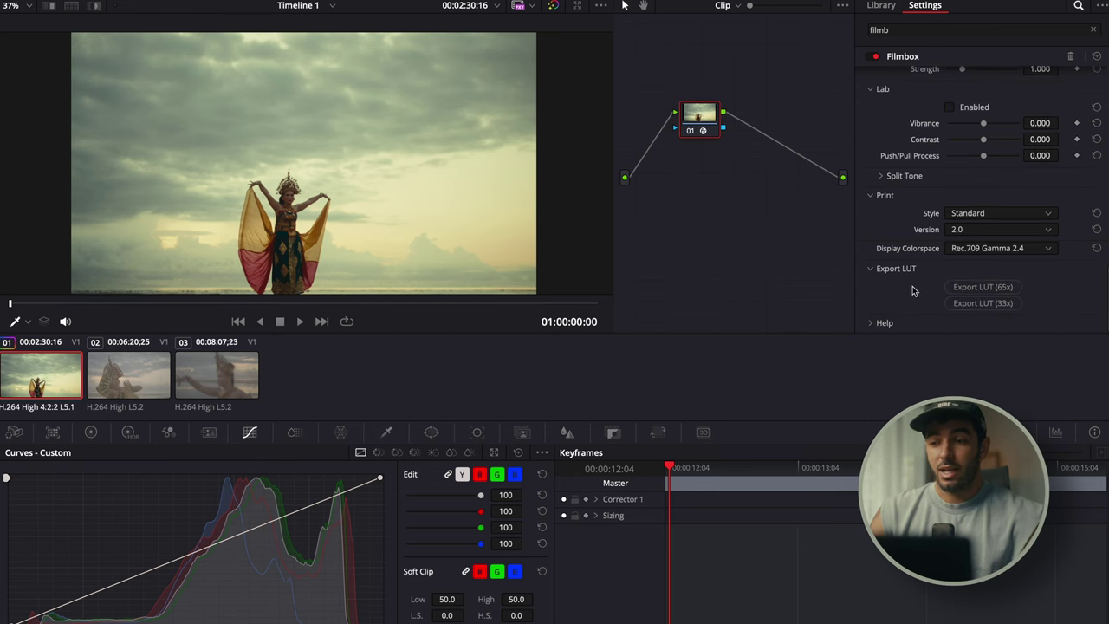
{"action": "scroll", "coordinate": [924, 273], "scroll_direction": "up", "scroll_amount": 2}
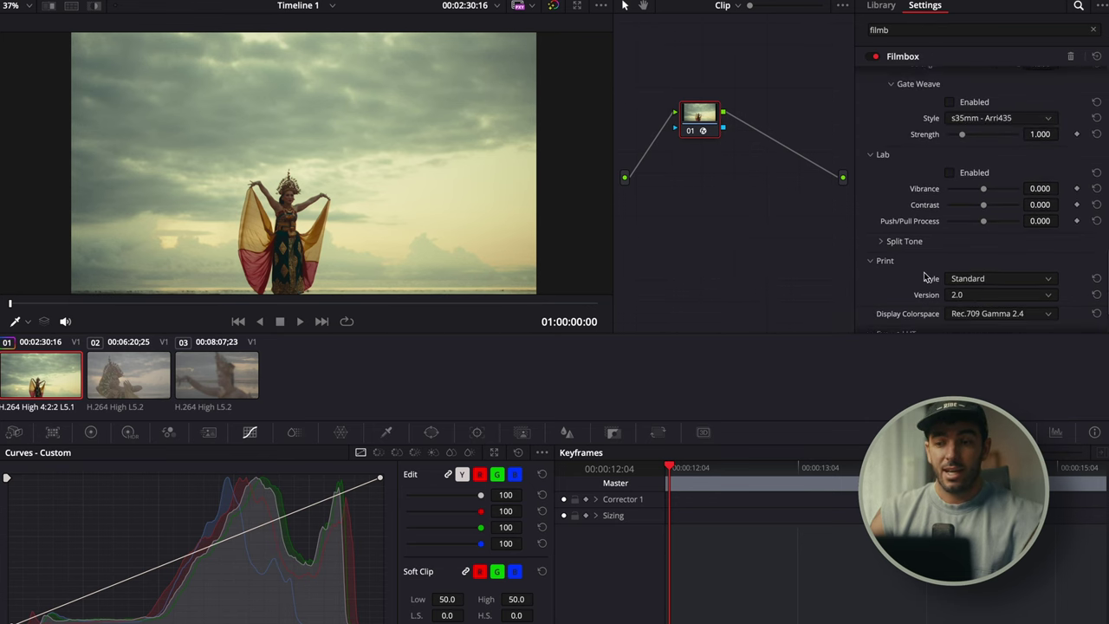
{"action": "scroll", "coordinate": [924, 278], "scroll_direction": "up", "scroll_amount": 10}
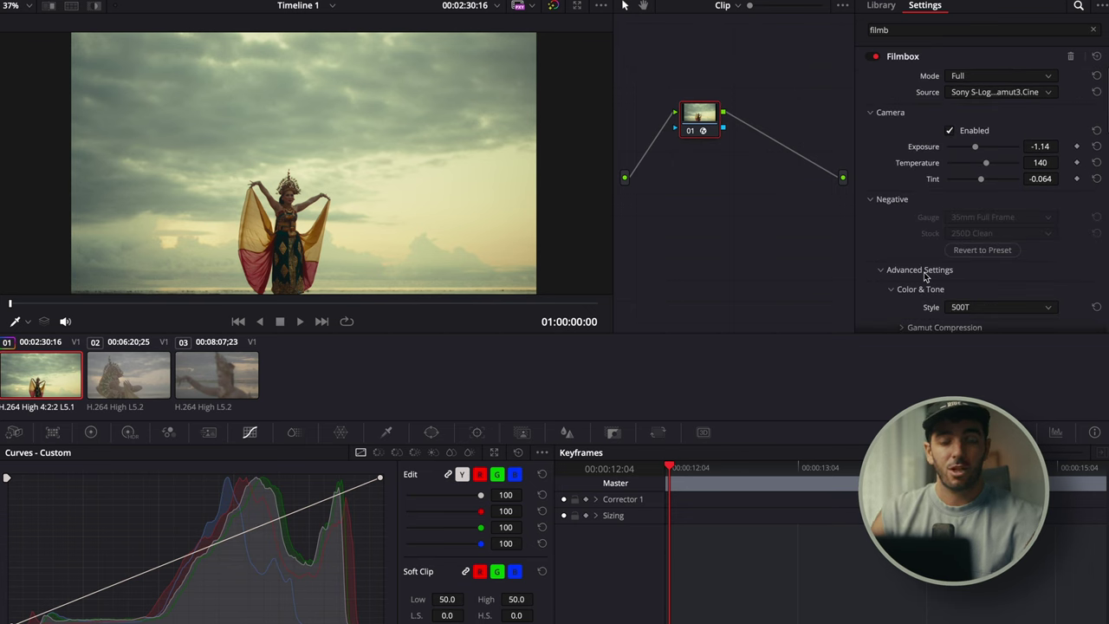
Bypass and re-enable clip 01's Filmbox node, then apply its grade to clips 02 and 03.
{"action": "left_click", "coordinate": [691, 132]}
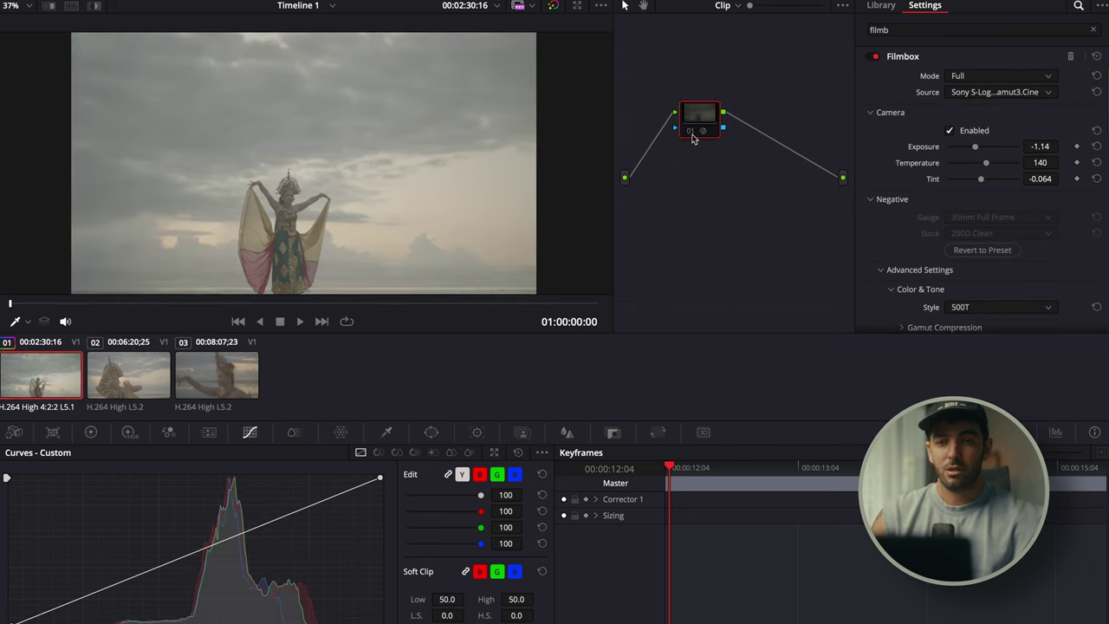
{"action": "left_click", "coordinate": [692, 133]}
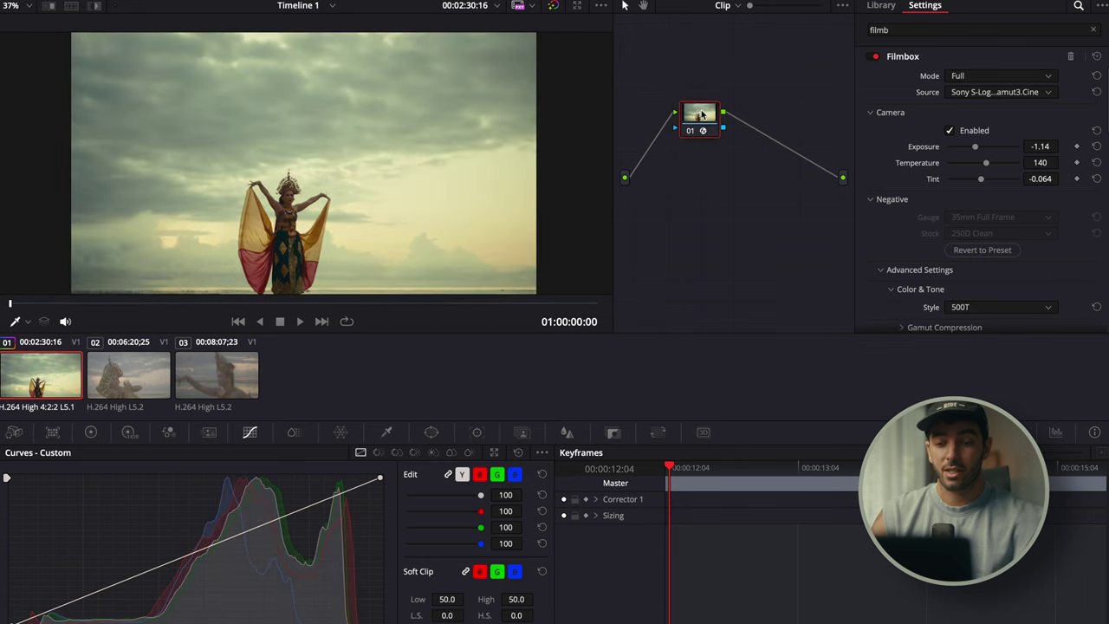
{"action": "left_click", "coordinate": [113, 388]}
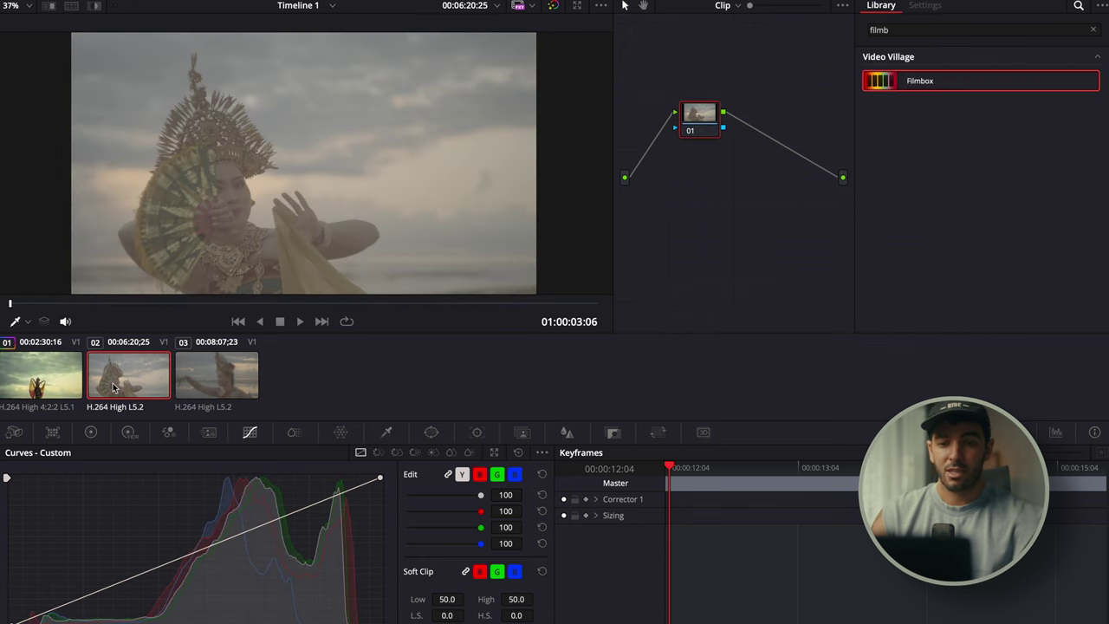
{"action": "key", "text": "equal"}
{"action": "key", "text": "Down"}
{"action": "key", "text": "equal"}
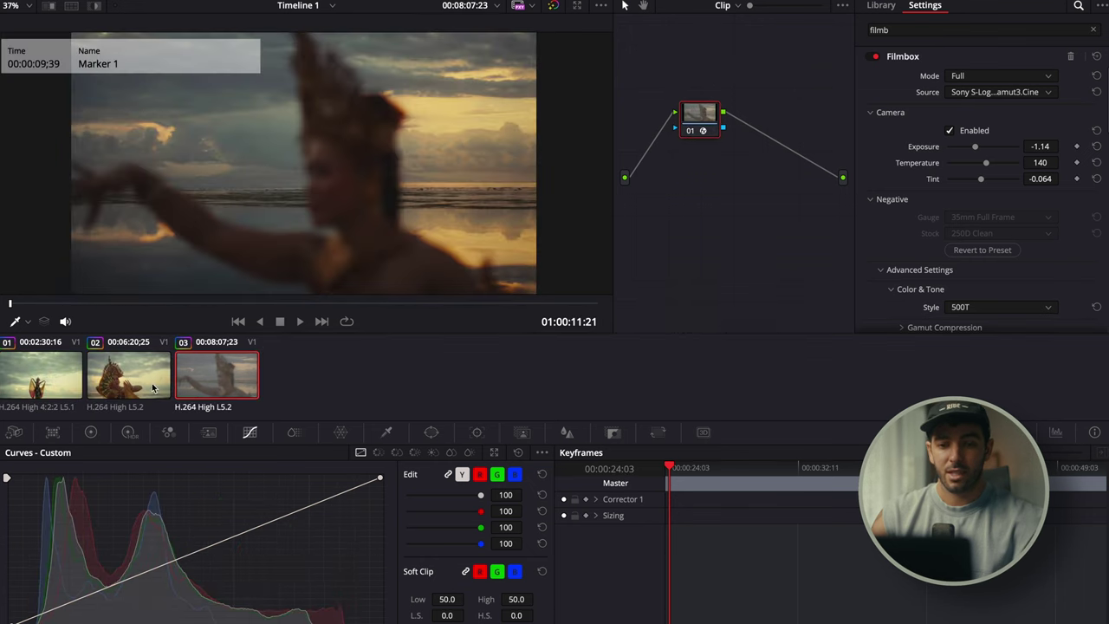
Compare graded clip 02 against clip 01 in the viewer.
{"action": "left_click", "coordinate": [125, 384]}
{"action": "left_click", "coordinate": [76, 382]}
{"action": "left_click", "coordinate": [129, 379]}
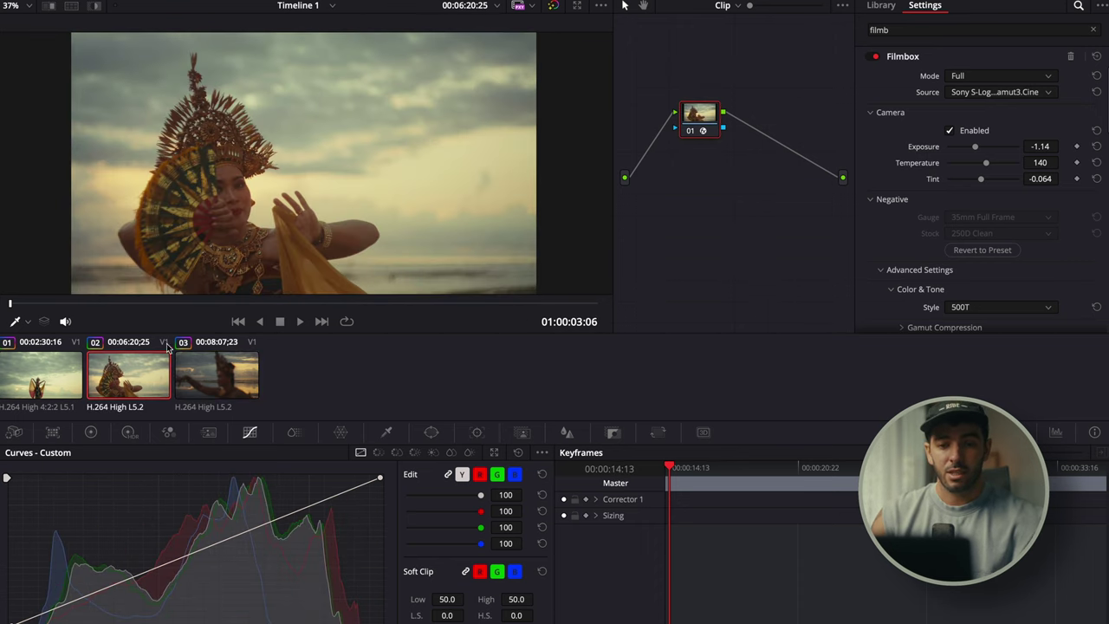
Set clip 02's Filmbox Temperature to -109 and Tint to 0.028, comparing against clip 01.
{"action": "left_click", "coordinate": [41, 387]}
{"action": "left_click", "coordinate": [136, 371]}
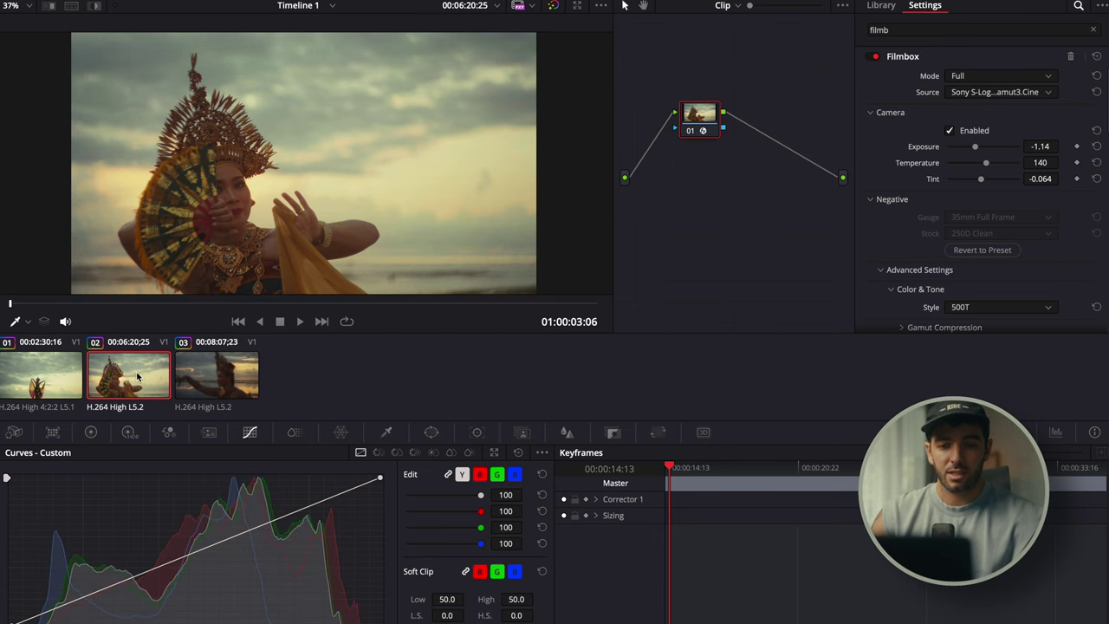
{"action": "left_click", "coordinate": [39, 383]}
{"action": "left_click", "coordinate": [152, 379]}
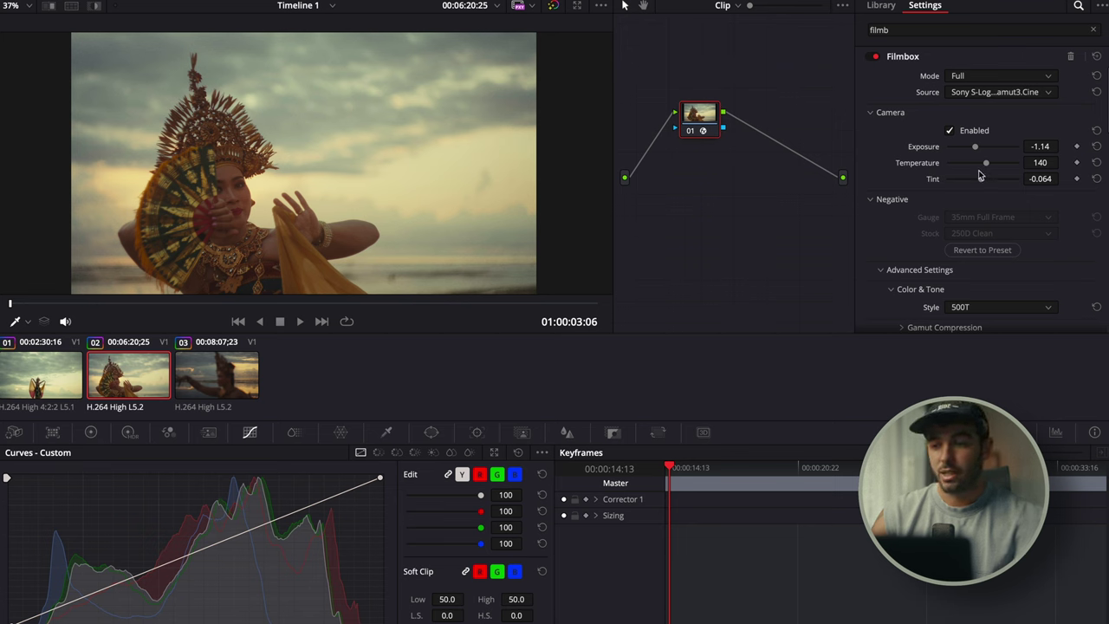
{"action": "mouse_move", "coordinate": [980, 179]}
{"action": "left_mouse_down"}
{"action": "mouse_move", "coordinate": [991, 178]}
{"action": "mouse_move", "coordinate": [981, 163]}
{"action": "mouse_move", "coordinate": [984, 183]}
{"action": "left_mouse_up"}
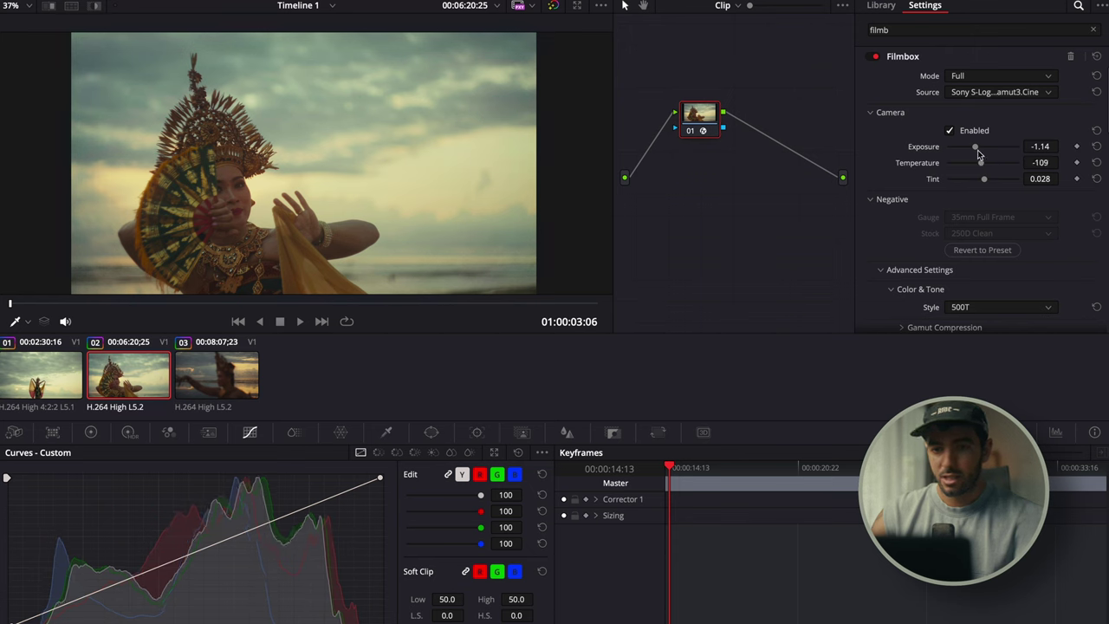
{"action": "left_click", "coordinate": [44, 375]}
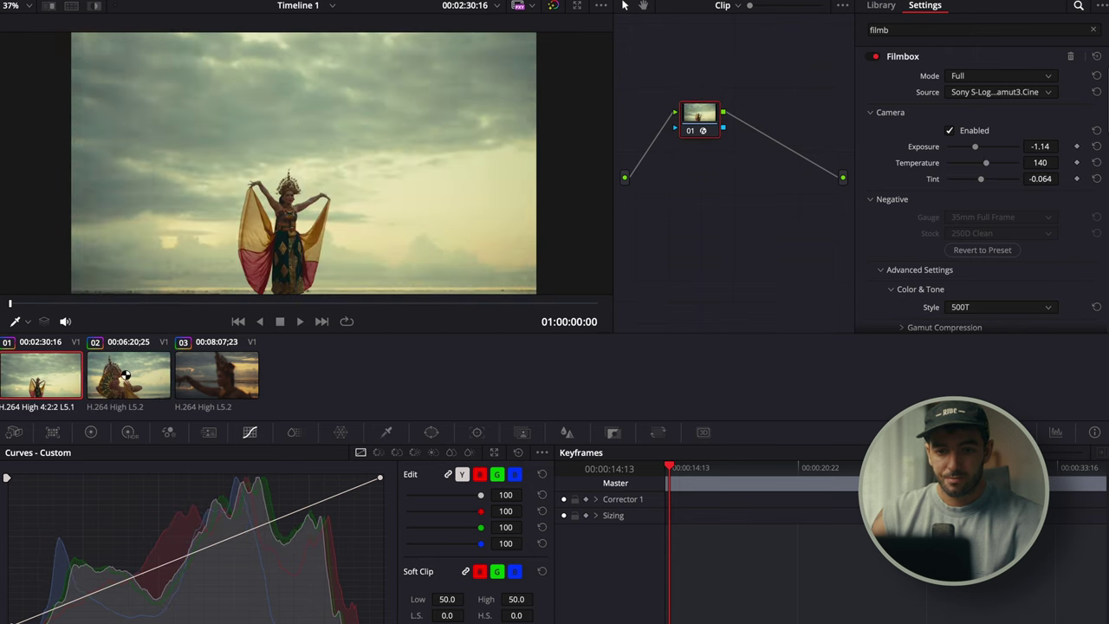
{"action": "left_click", "coordinate": [151, 375]}
{"action": "left_click", "coordinate": [73, 378]}
{"action": "left_click", "coordinate": [132, 387]}
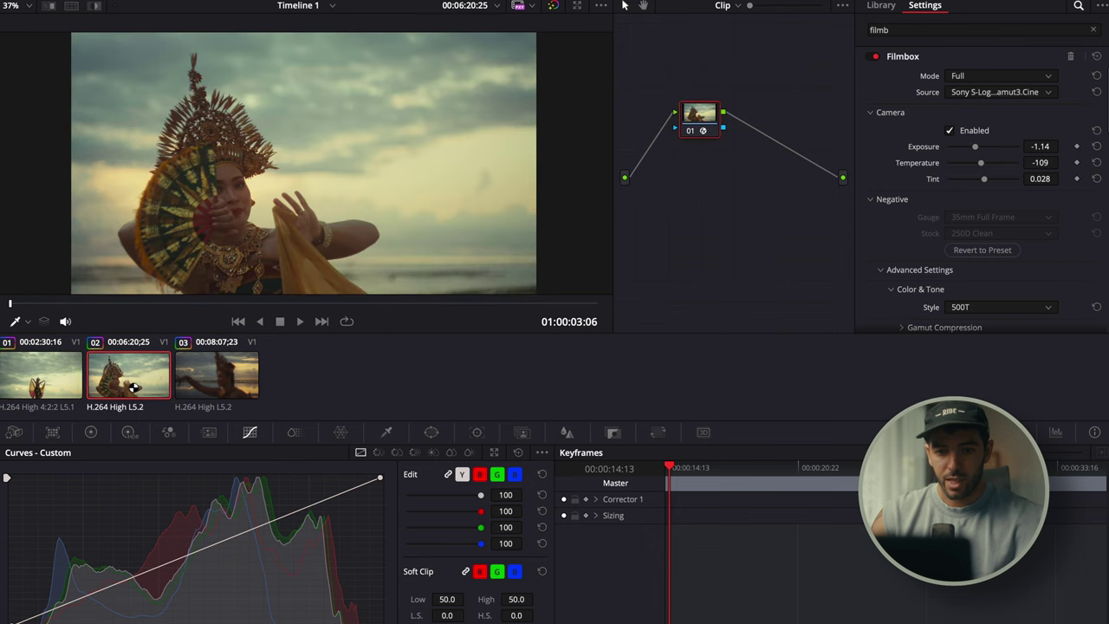
Zoom into the viewer and flip between clips 01 and 02 to compare them closely.
{"action": "left_click", "coordinate": [48, 363]}
{"action": "scroll", "coordinate": [251, 210], "scroll_direction": "up", "scroll_amount": 10}
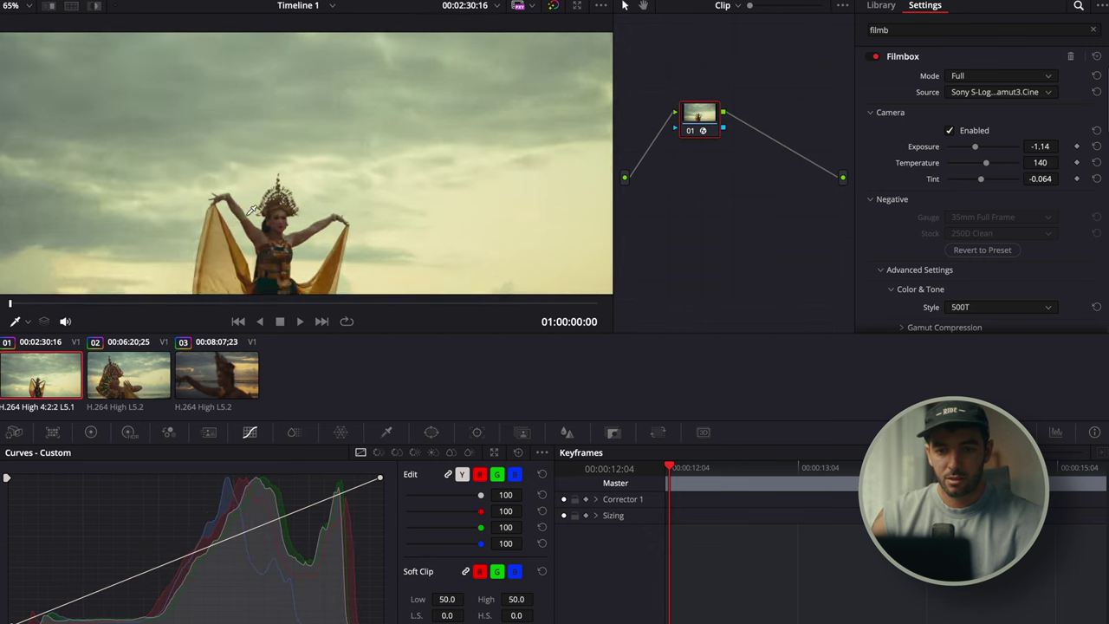
{"action": "scroll", "coordinate": [252, 210], "scroll_direction": "left", "scroll_amount": 3}
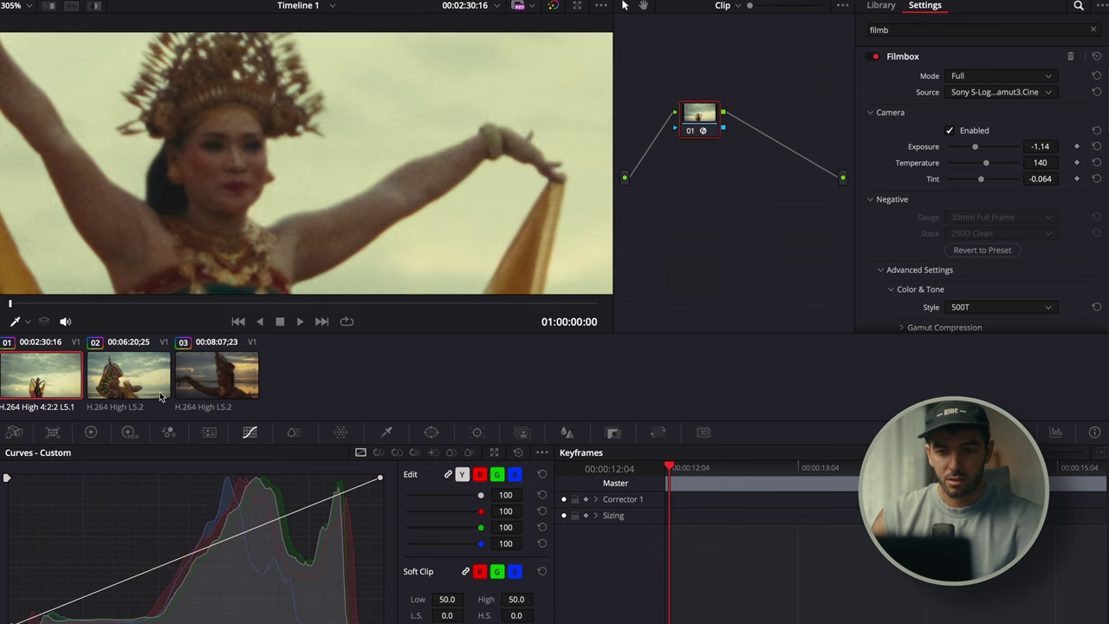
{"action": "left_click", "coordinate": [124, 366]}
{"action": "scroll", "coordinate": [228, 178], "scroll_direction": "down", "scroll_amount": 5}
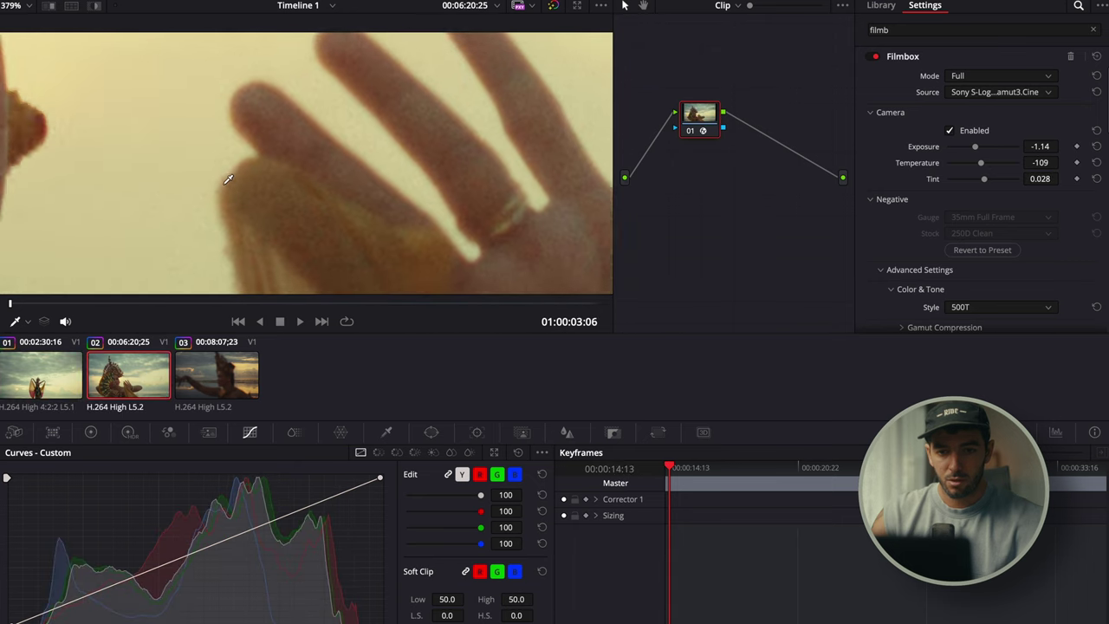
{"action": "scroll", "coordinate": [228, 178], "scroll_direction": "down", "scroll_amount": 3}
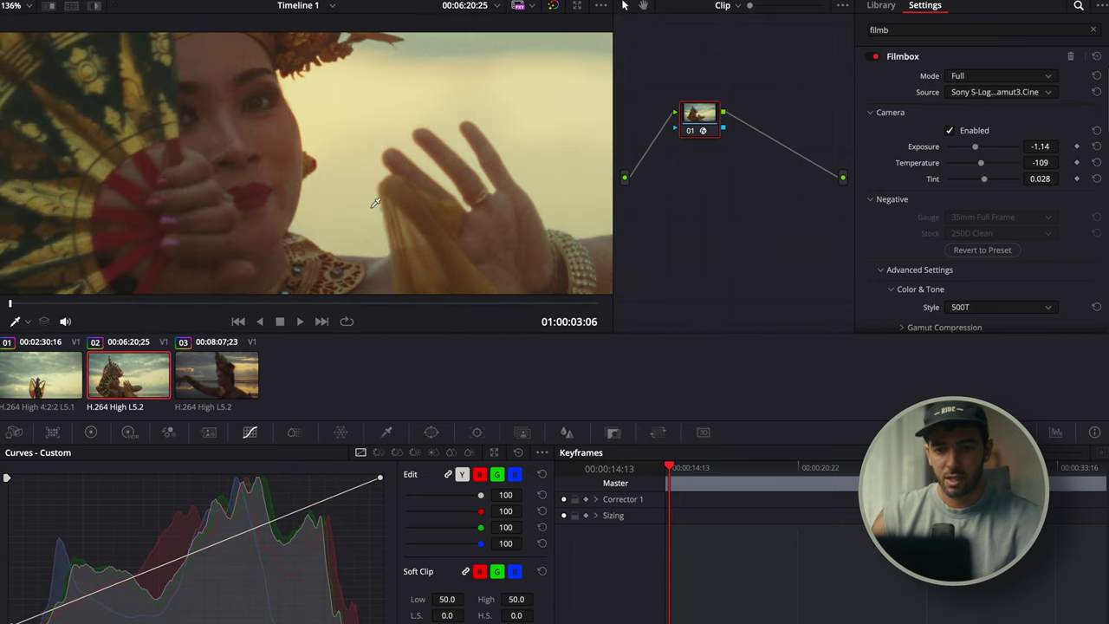
{"action": "left_click", "coordinate": [40, 390]}
{"action": "left_click", "coordinate": [127, 379]}
{"action": "left_click", "coordinate": [41, 390]}
{"action": "left_click", "coordinate": [127, 379]}
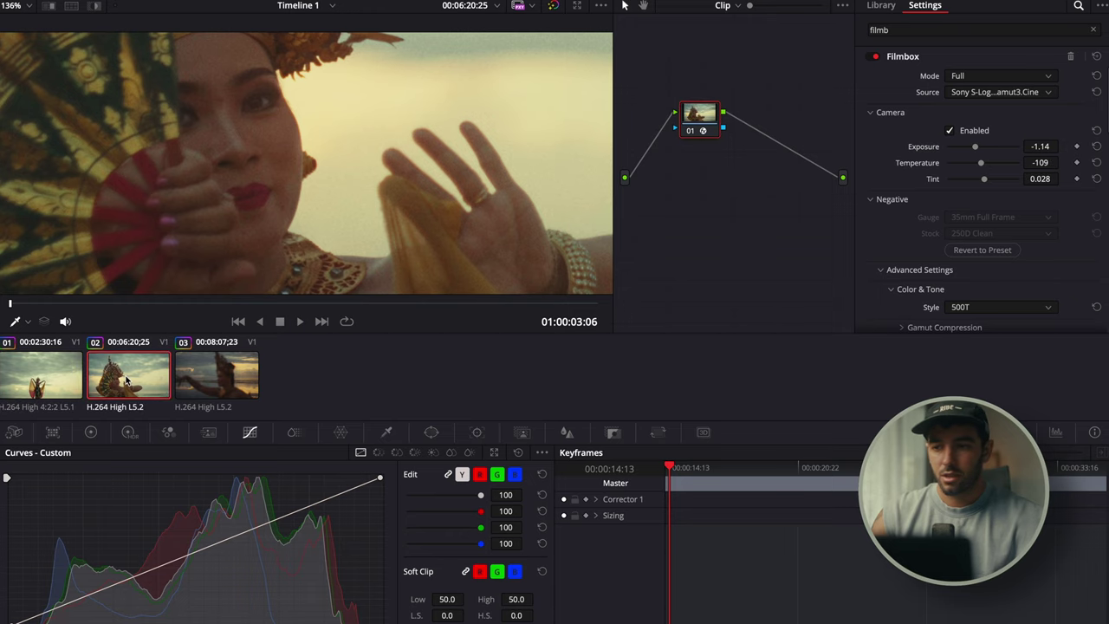
Lower clip 02's Filmbox Temperature to -265 and recheck it against clip 01.
{"action": "left_click_drag", "start_coordinate": [982, 167], "coordinate": [977, 168]}
{"action": "left_click", "coordinate": [42, 368]}
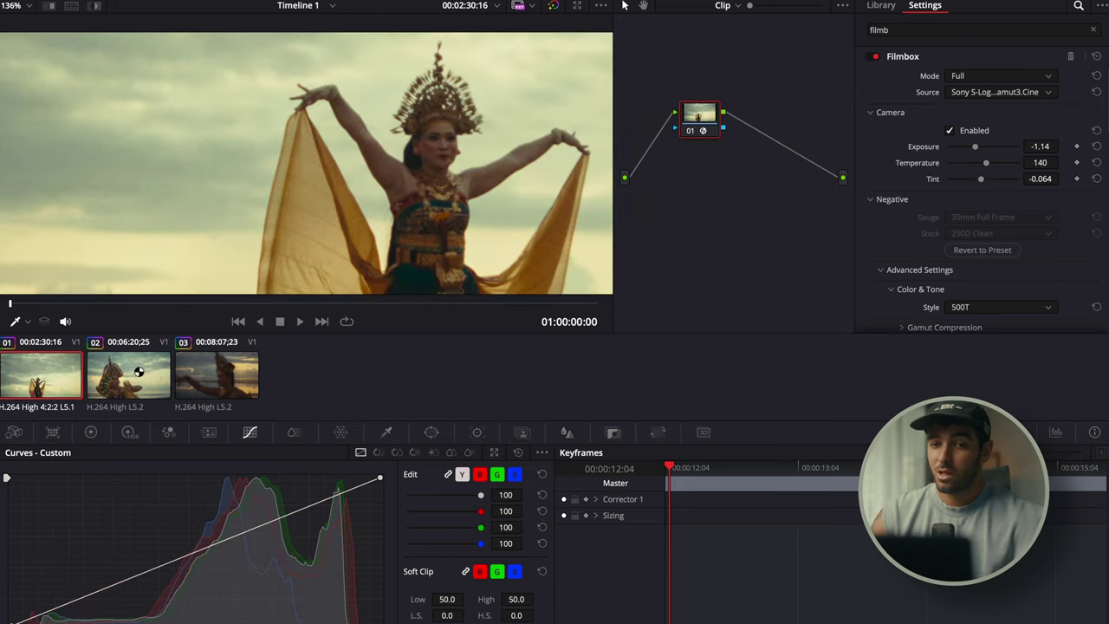
{"action": "left_click", "coordinate": [140, 372]}
{"action": "left_click", "coordinate": [26, 7]}
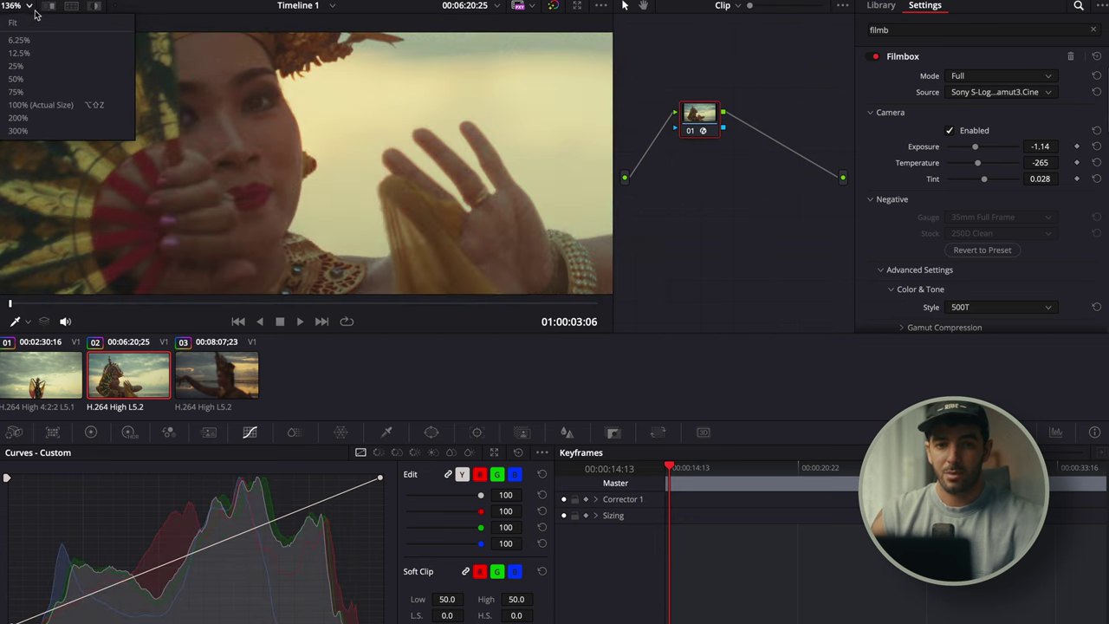
{"action": "left_click", "coordinate": [38, 18]}
Fit the viewer, set clip 02's Filmbox Exposure to -1.51, then move to clip 03.
{"action": "left_click", "coordinate": [26, 6]}
{"action": "left_click", "coordinate": [35, 33]}
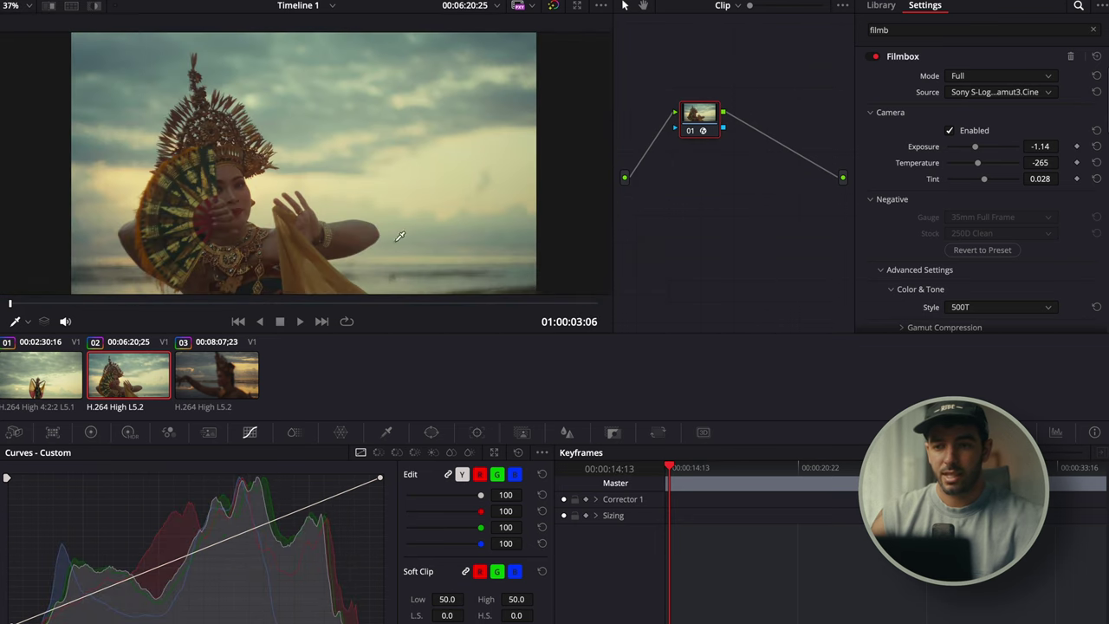
{"action": "left_click_drag", "start_coordinate": [975, 148], "coordinate": [973, 148]}
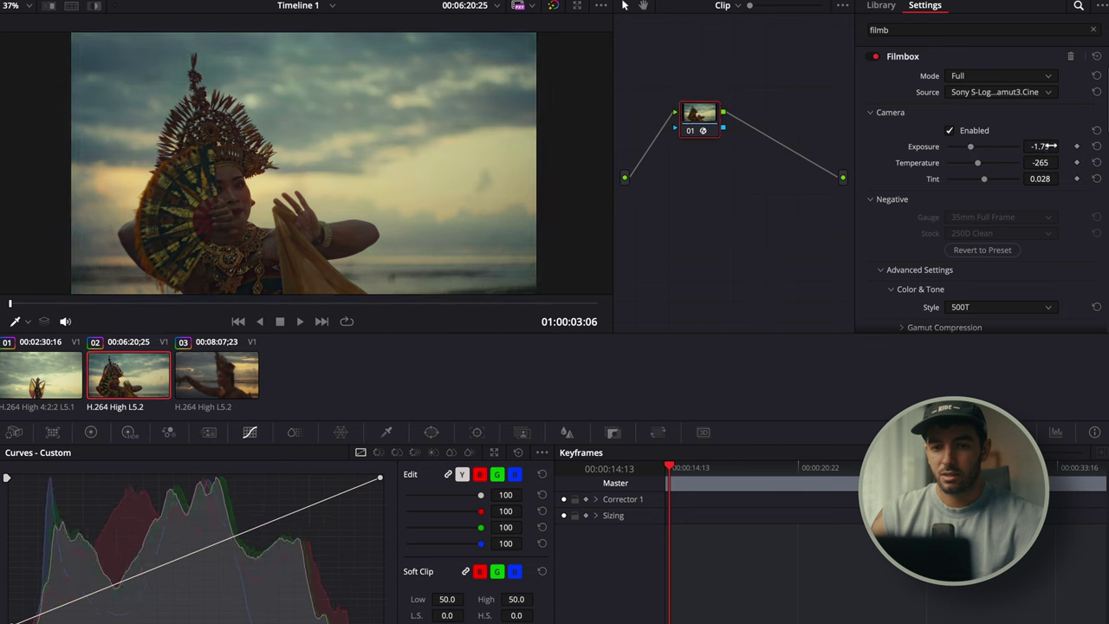
{"action": "left_click_drag", "start_coordinate": [1063, 146], "coordinate": [1053, 148]}
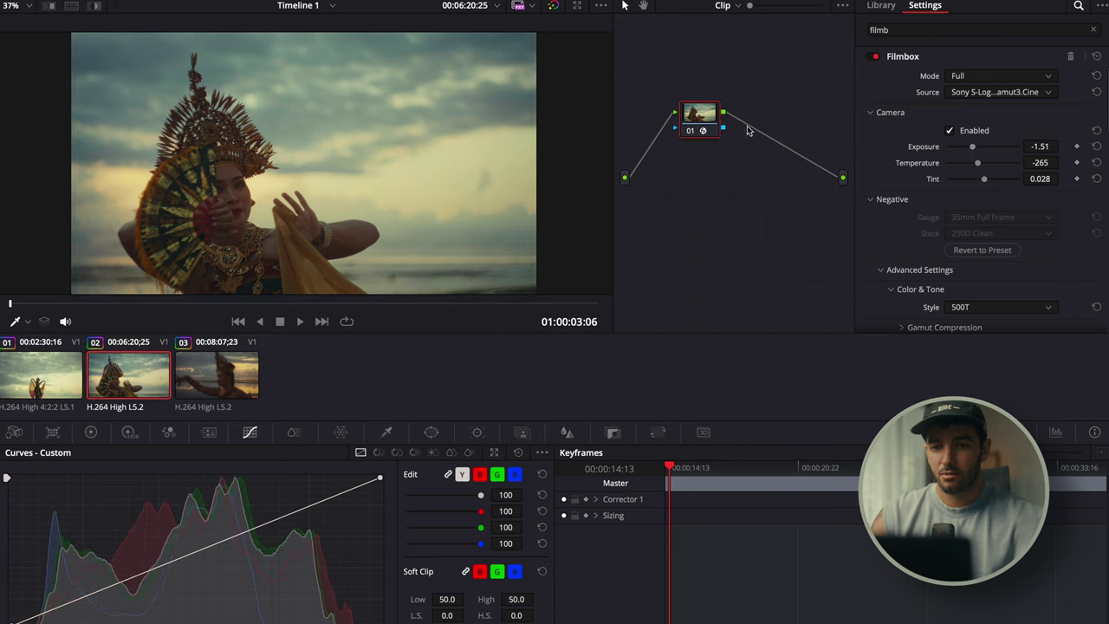
{"action": "left_click", "coordinate": [208, 383]}
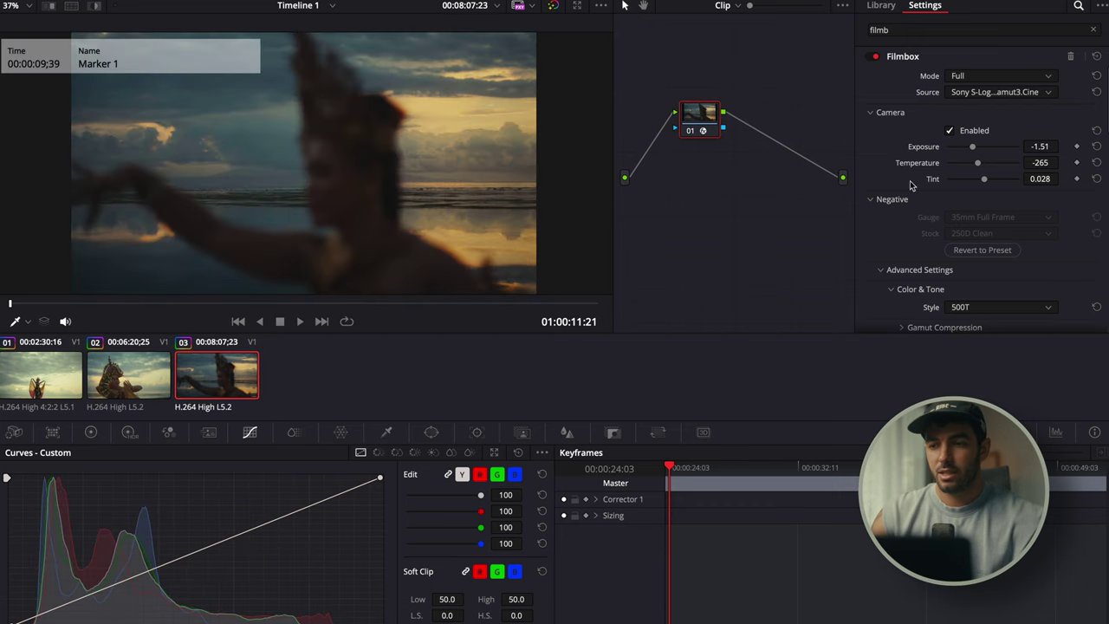
Raise clip 03's Filmbox Exposure to -0.78, comparing it against clip 02.
{"action": "left_click_drag", "start_coordinate": [972, 150], "coordinate": [977, 148]}
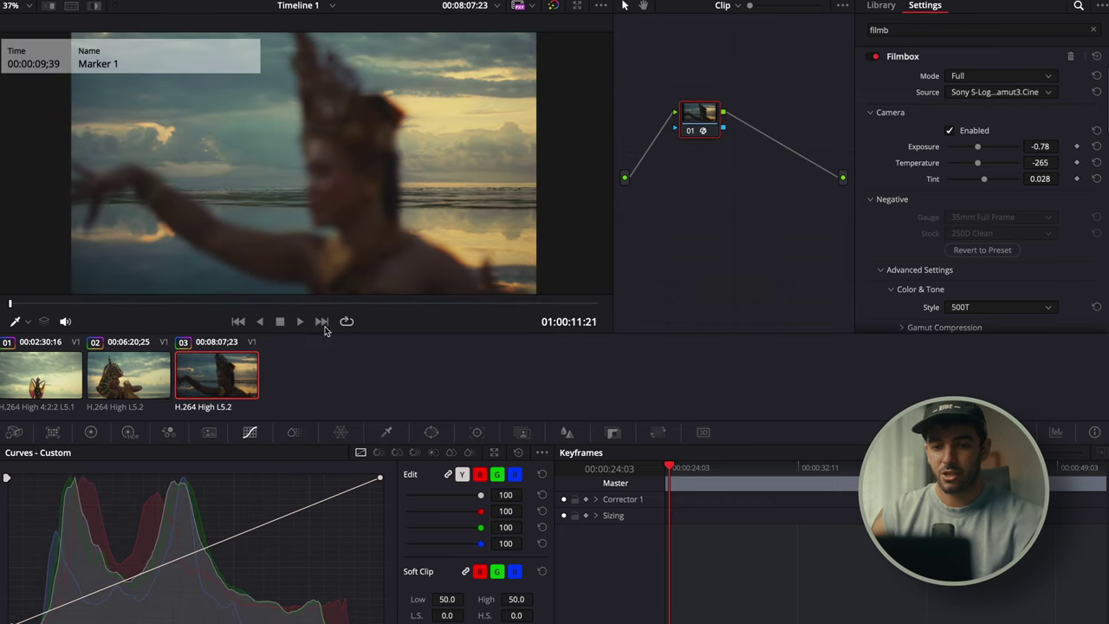
{"action": "left_click", "coordinate": [122, 392]}
{"action": "left_click", "coordinate": [218, 389]}
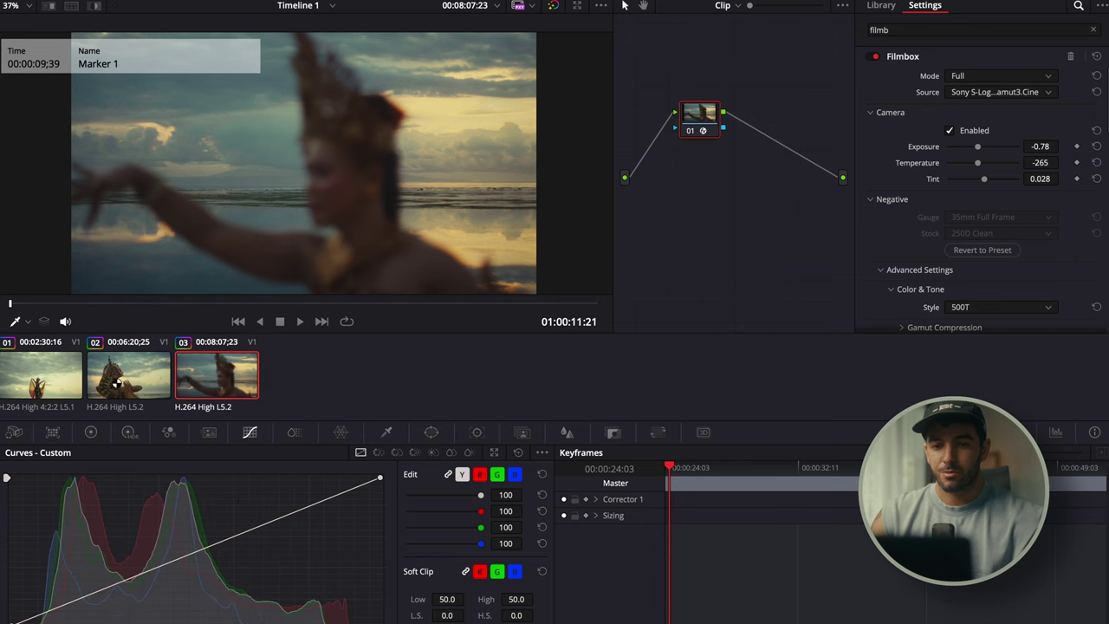
{"action": "left_click", "coordinate": [138, 389]}
{"action": "left_click", "coordinate": [220, 379]}
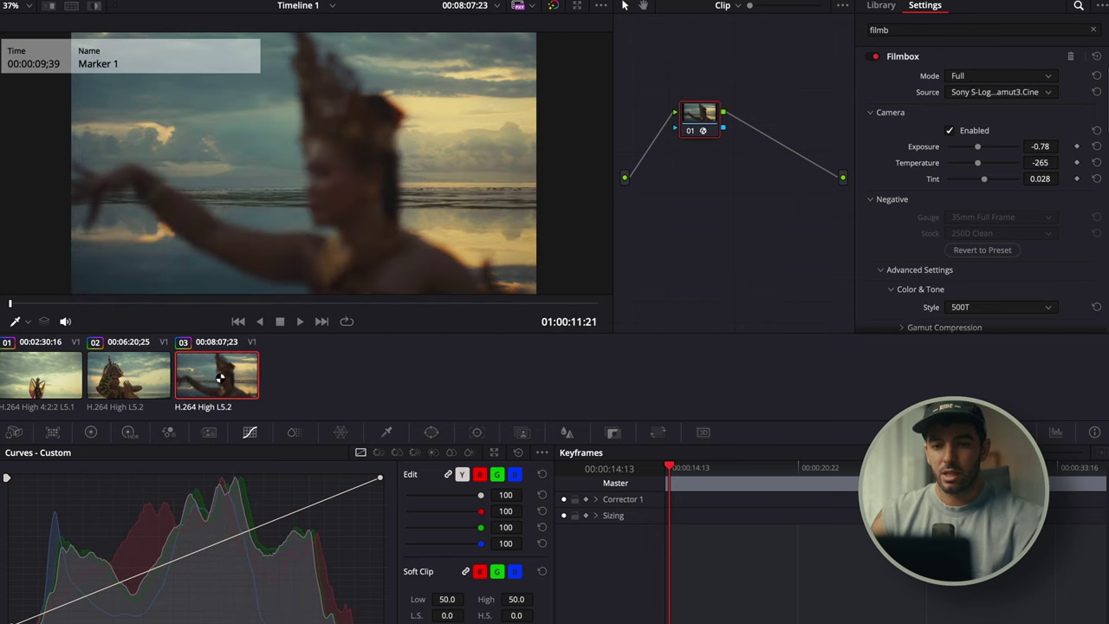
{"action": "left_click", "coordinate": [138, 374]}
{"action": "left_click", "coordinate": [246, 365]}
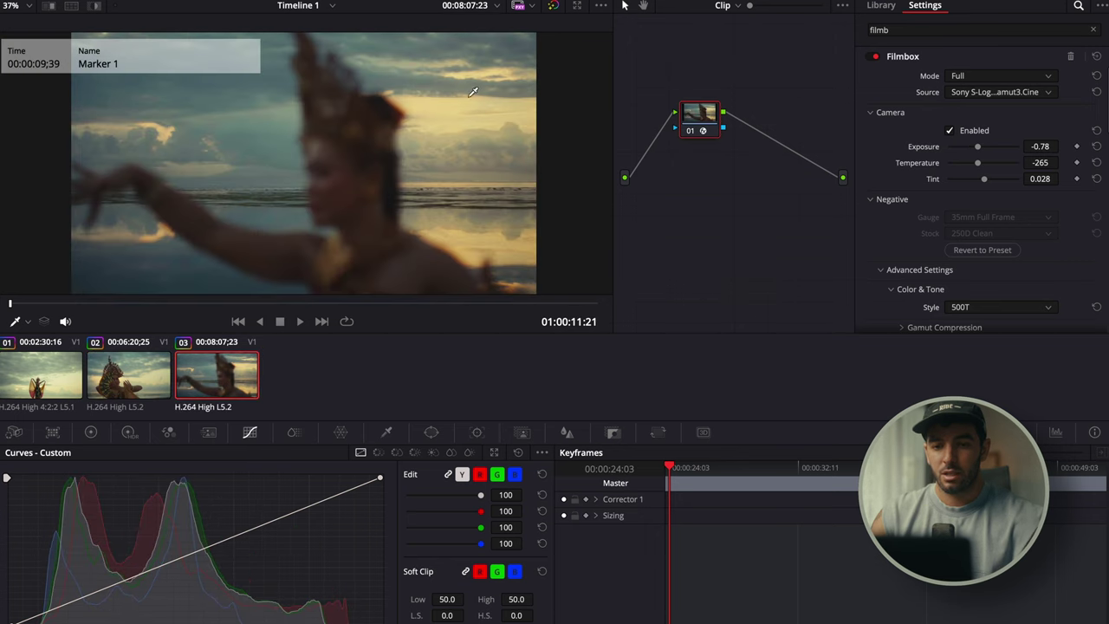
{"action": "left_click", "coordinate": [147, 373]}
{"action": "left_click", "coordinate": [230, 373]}
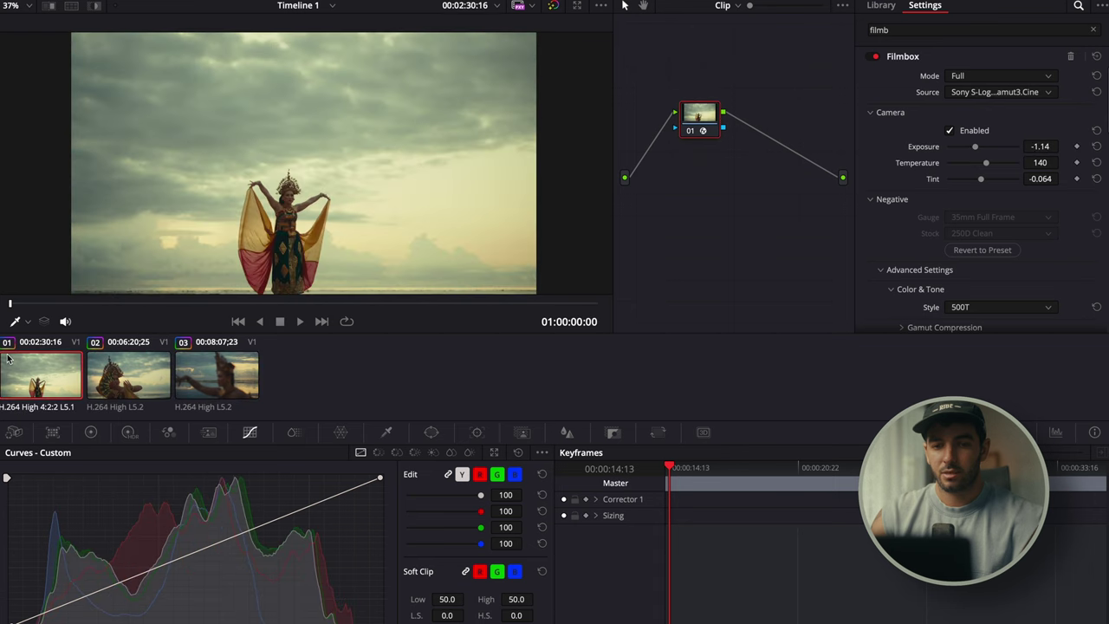